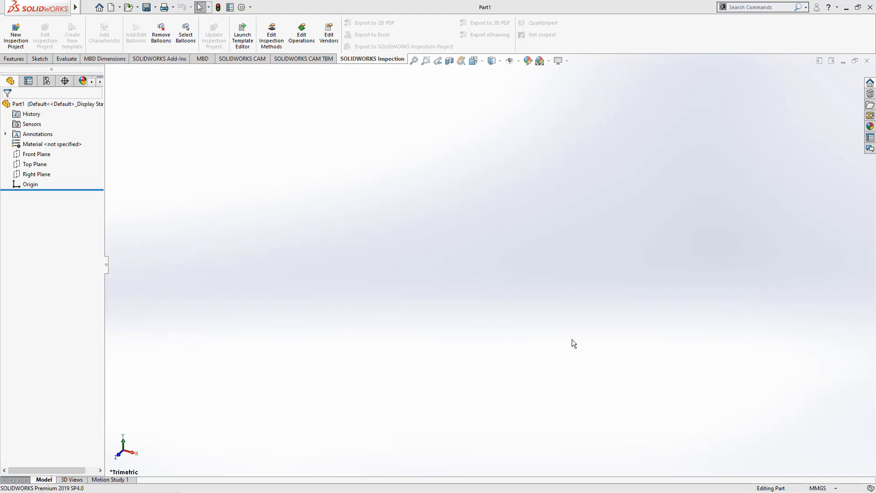
Check the document unit system options without changing them.
left_click(817, 488)
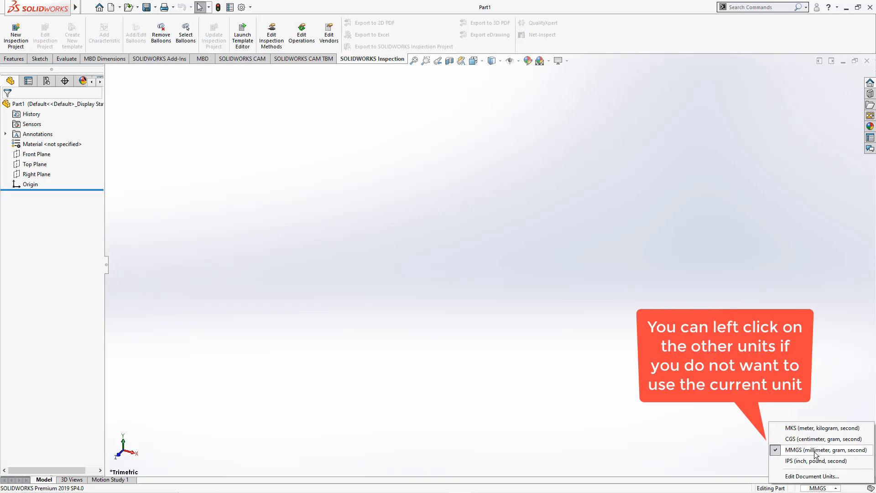
left_click(553, 267)
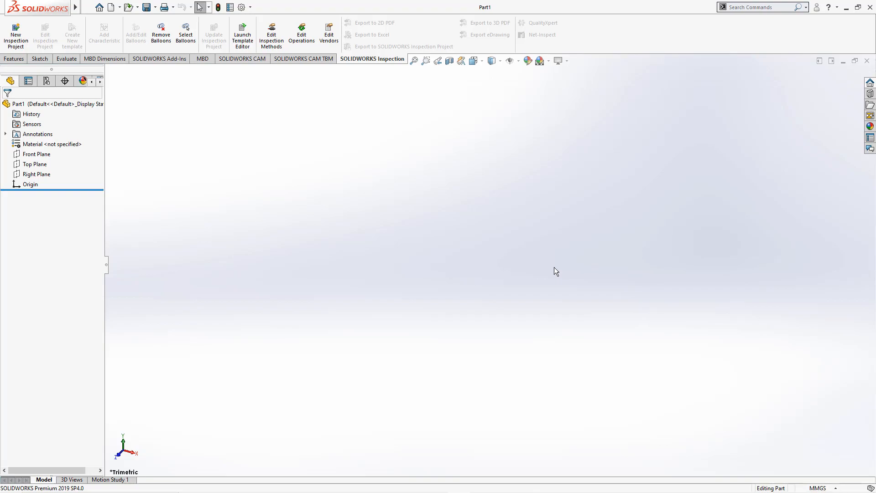
Turn on the visibility of the origin in the graphics area.
left_click(518, 61)
left_click(514, 60)
left_click(518, 61)
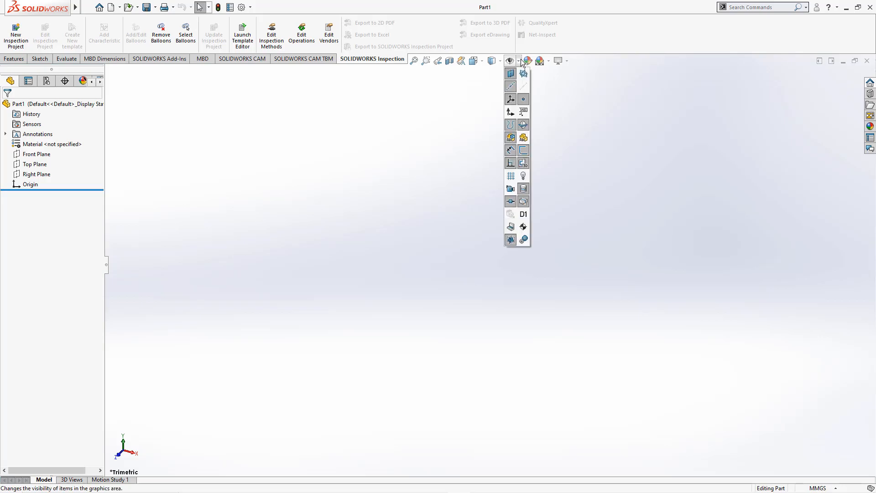
left_click(510, 112)
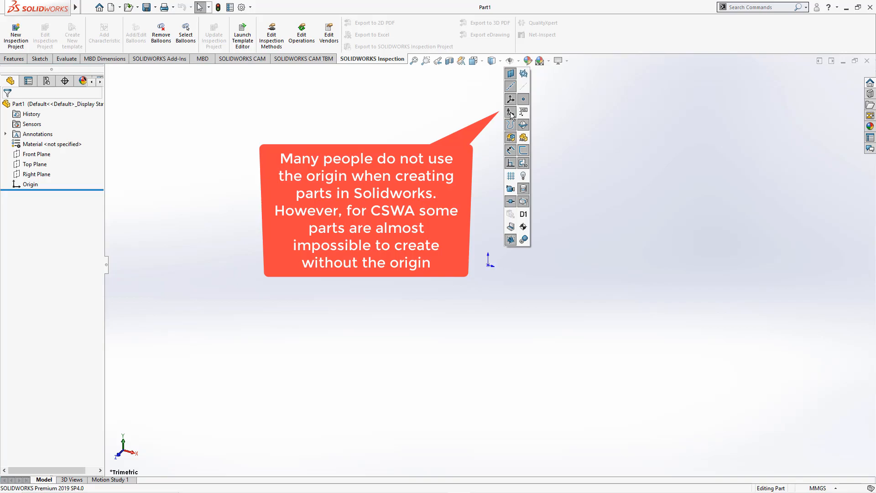
left_click(511, 113)
left_click(511, 113)
left_click(510, 113)
left_click(510, 113)
left_click(510, 112)
left_click(510, 112)
left_click(511, 113)
left_click(511, 113)
left_click(511, 113)
left_click(510, 113)
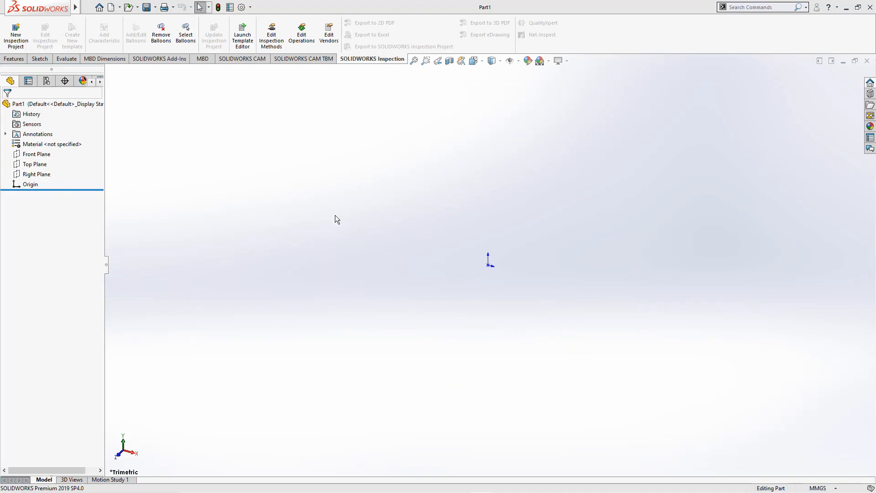
Select the Front Plane and orient the view normal to it.
key("ctrl+7")
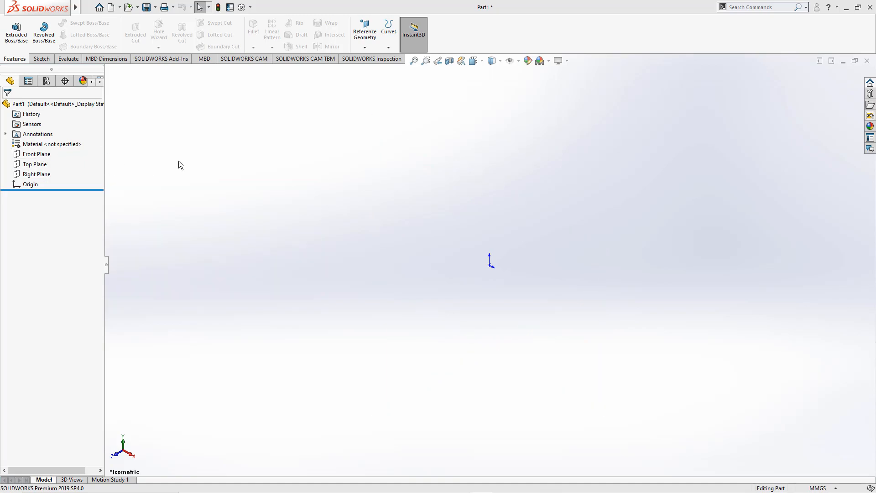
left_click(42, 59)
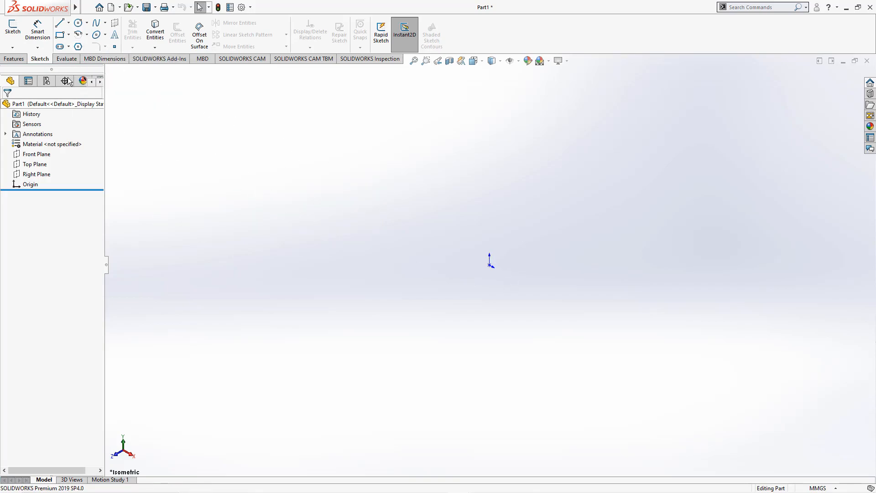
left_click(15, 59)
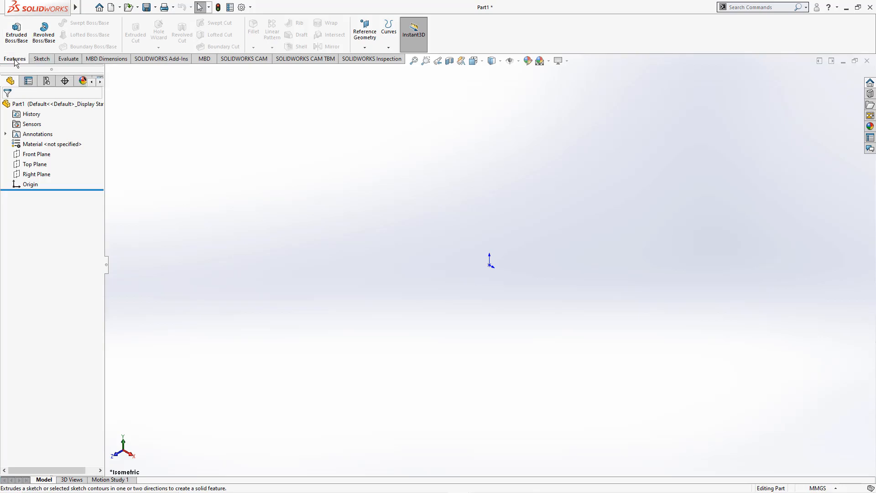
left_click(41, 59)
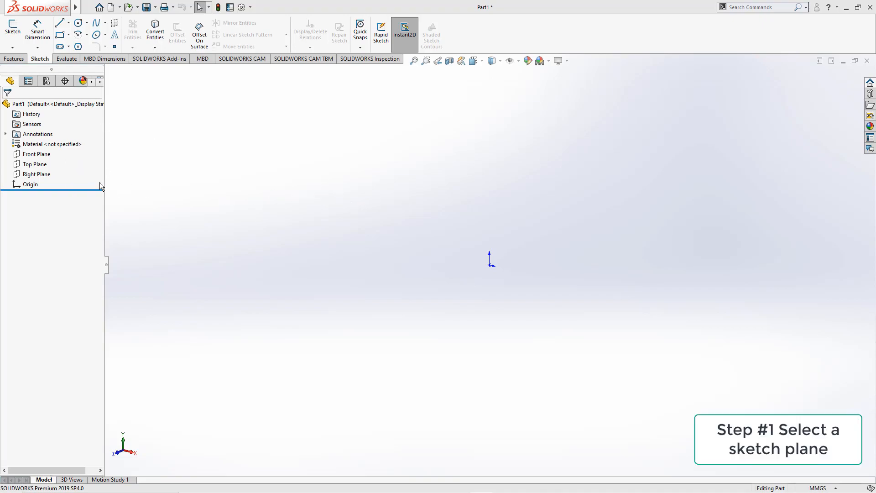
left_click(36, 155)
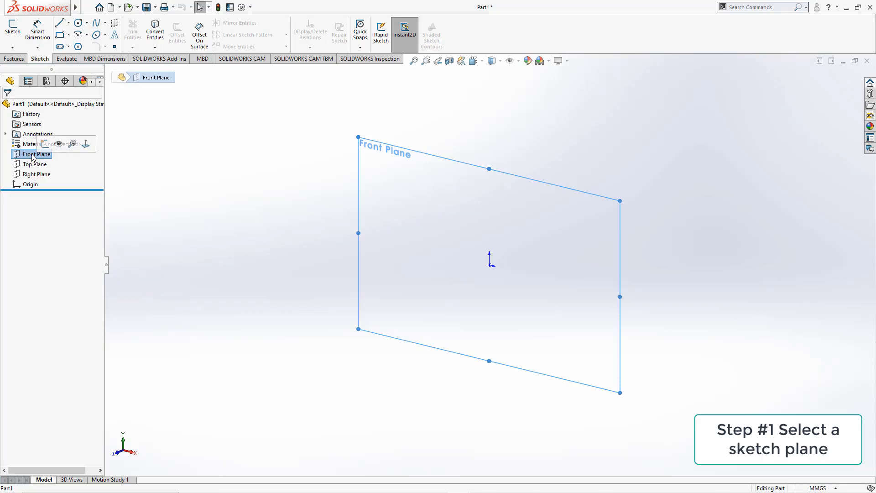
right_click(32, 156)
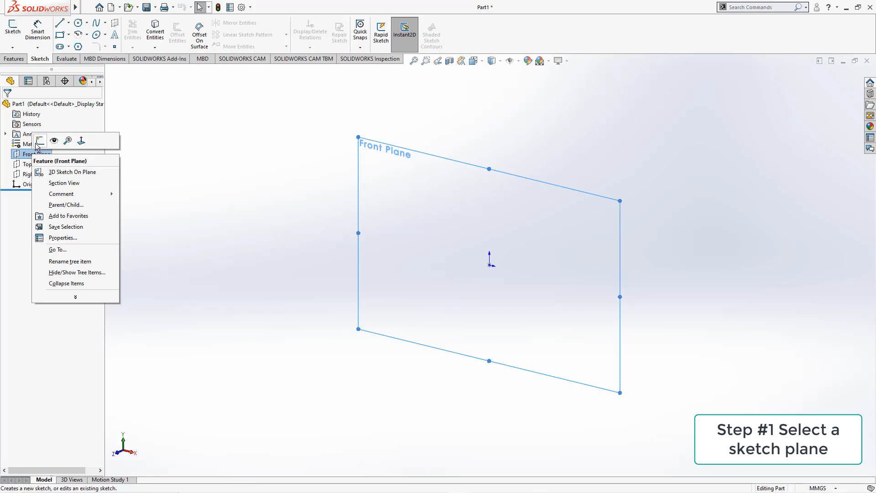
left_click(81, 142)
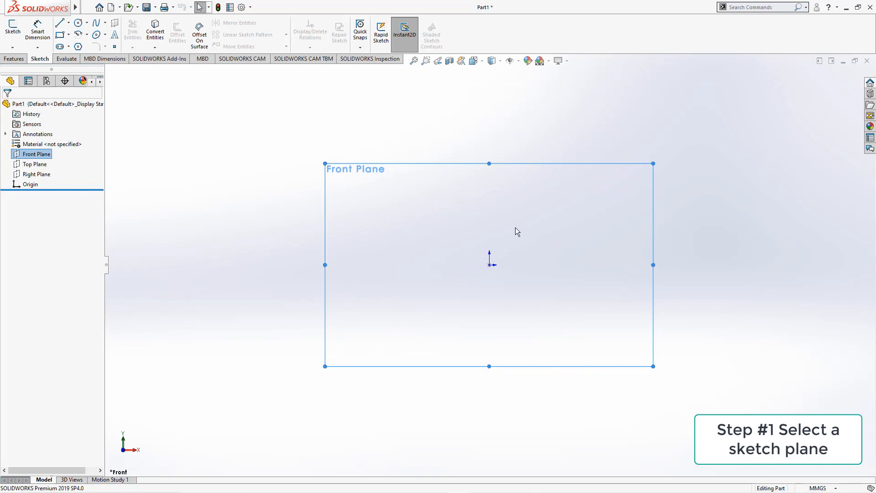
Rotate the view freely, then reorient it normal to the Front Plane.
right_click(41, 155)
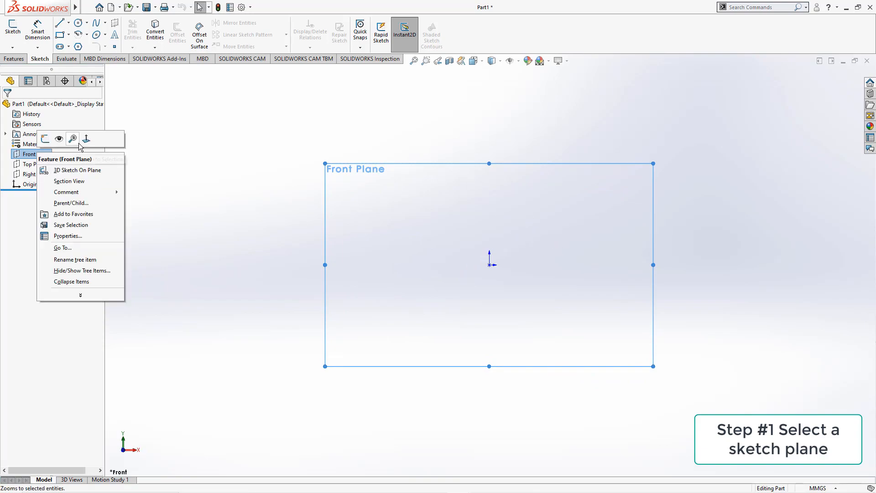
middle_click_drag(538, 226, 573, 341)
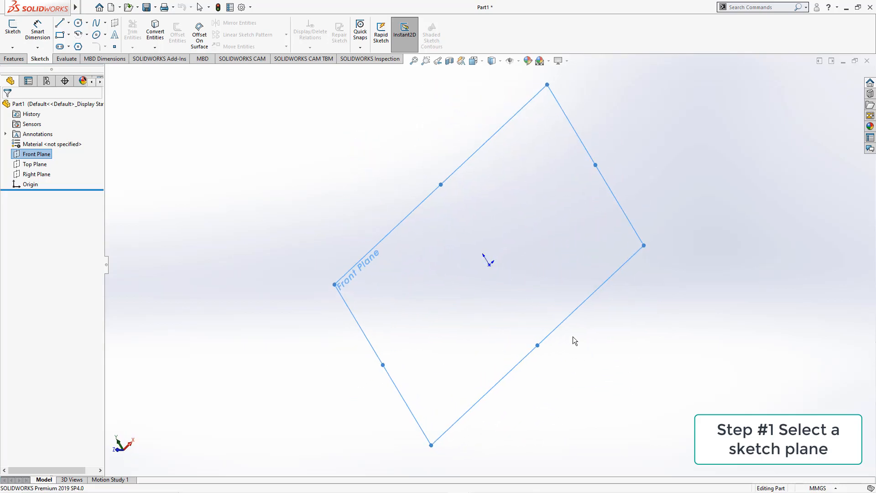
right_click(39, 156)
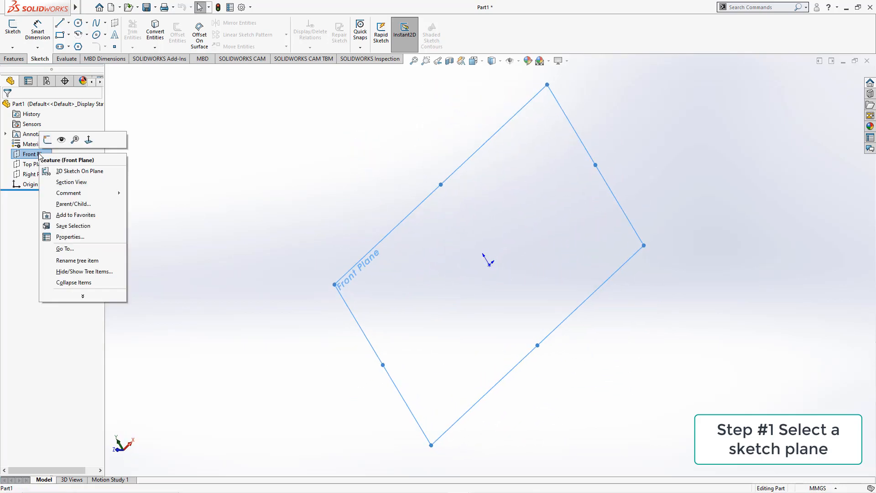
left_click(92, 139)
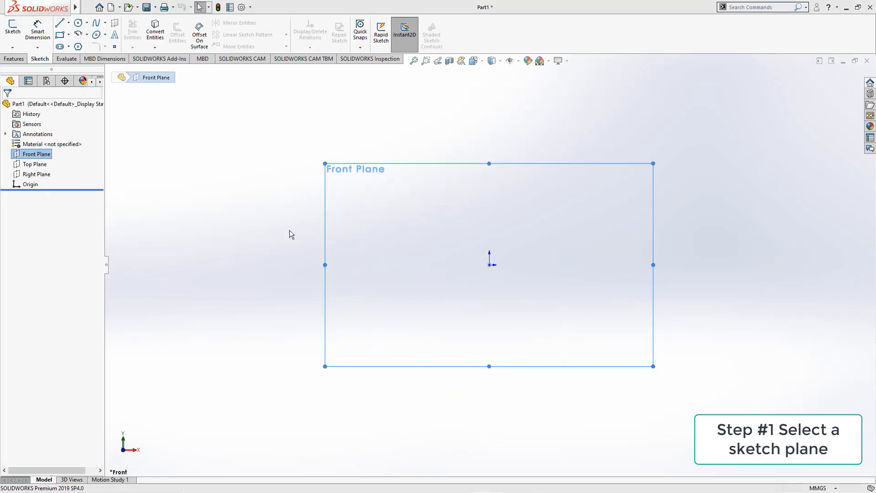
Start a new sketch on the Front Plane.
left_click(40, 155)
left_click(76, 157)
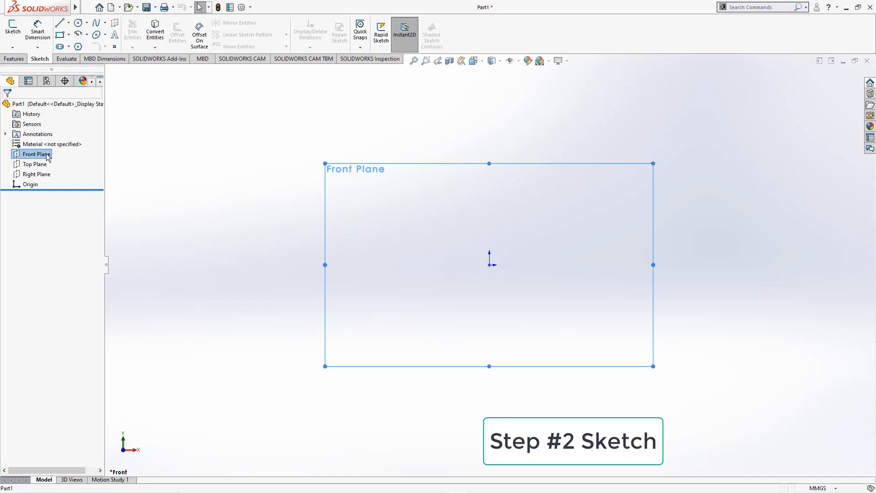
left_click(46, 155)
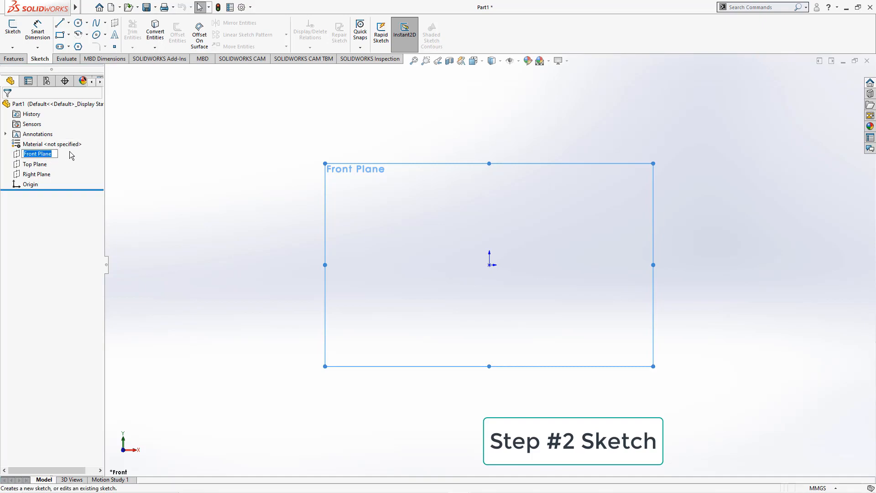
left_click(66, 154)
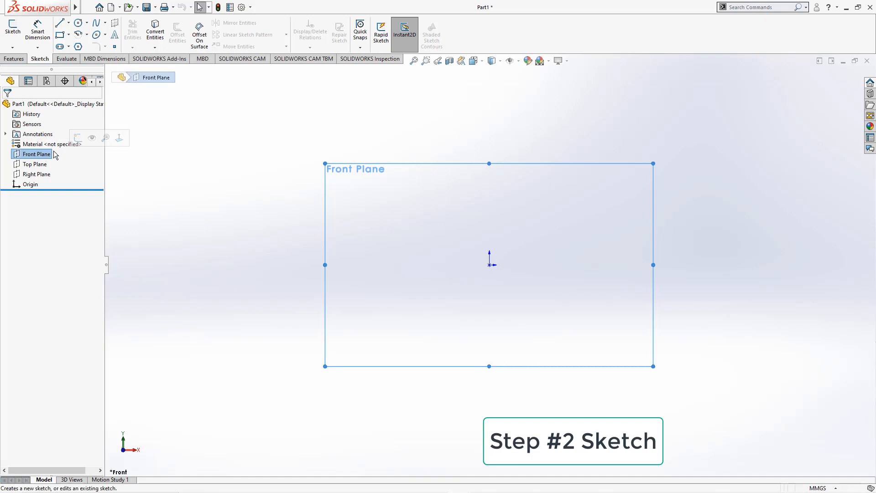
left_click(78, 138)
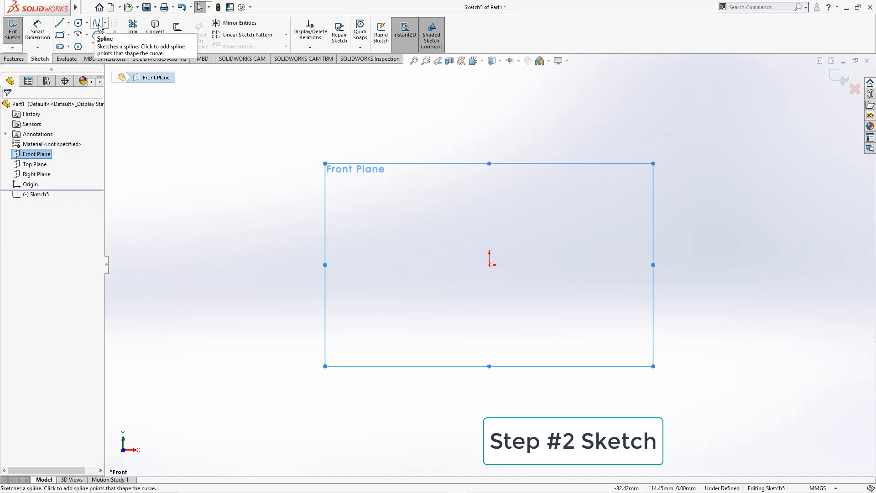
Sketch an open chain of six connected lines around the origin, then select and delete them all.
left_click(64, 25)
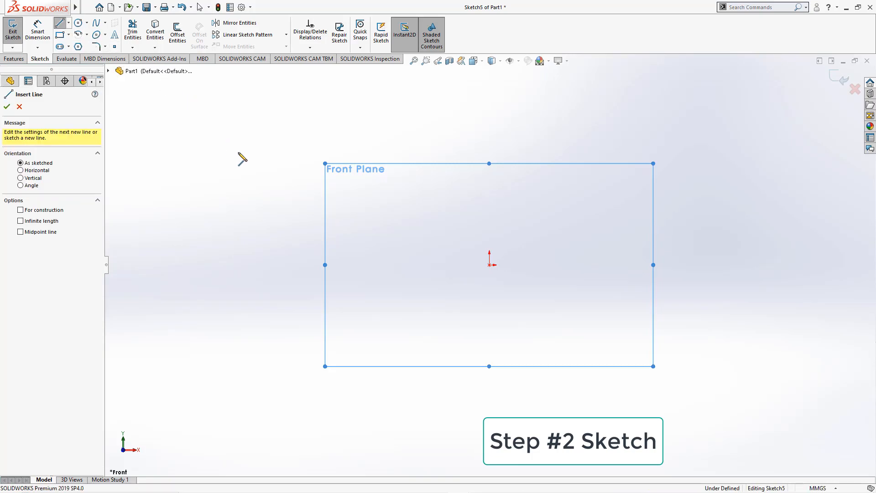
left_click(375, 250)
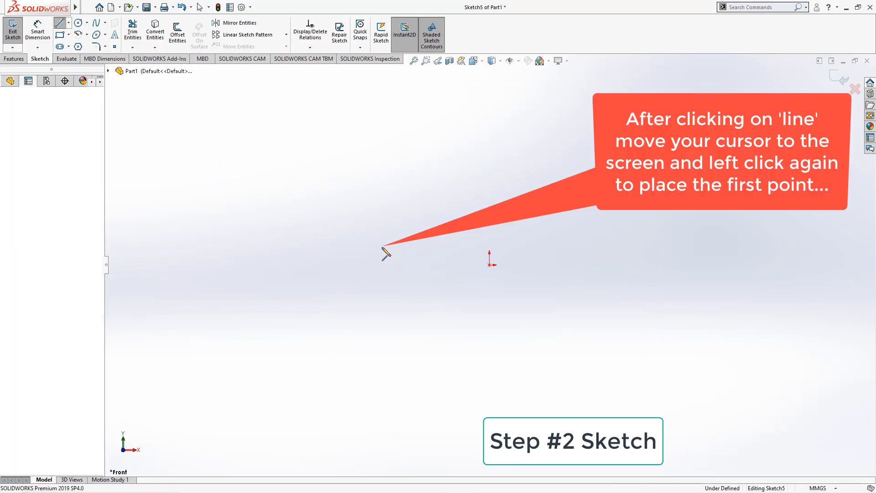
left_click(528, 148)
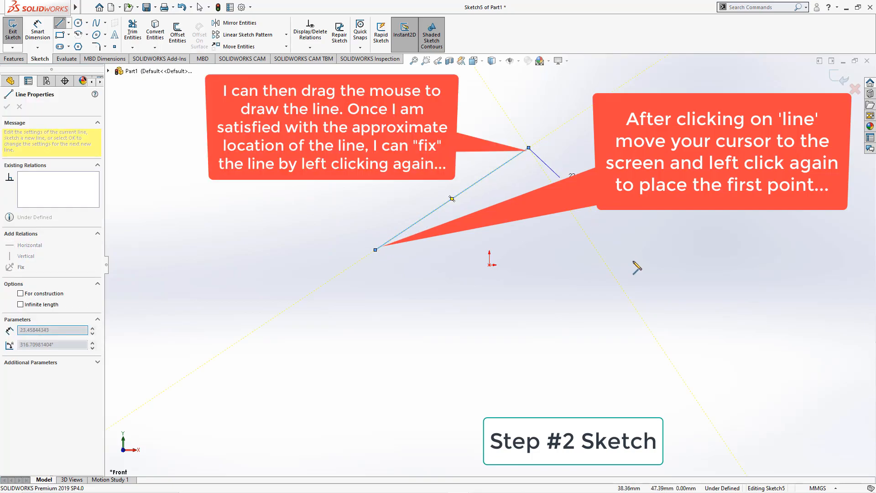
left_click(632, 260)
left_click(533, 405)
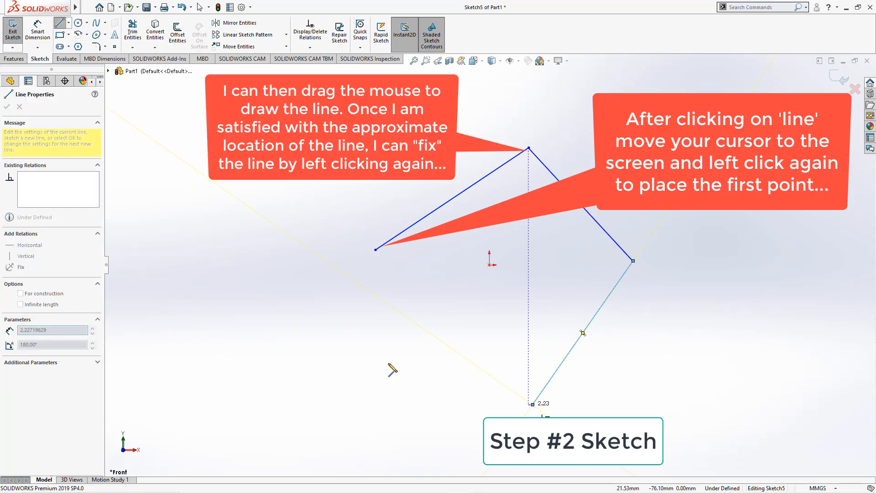
left_click(262, 315)
left_click(249, 132)
left_click(394, 102)
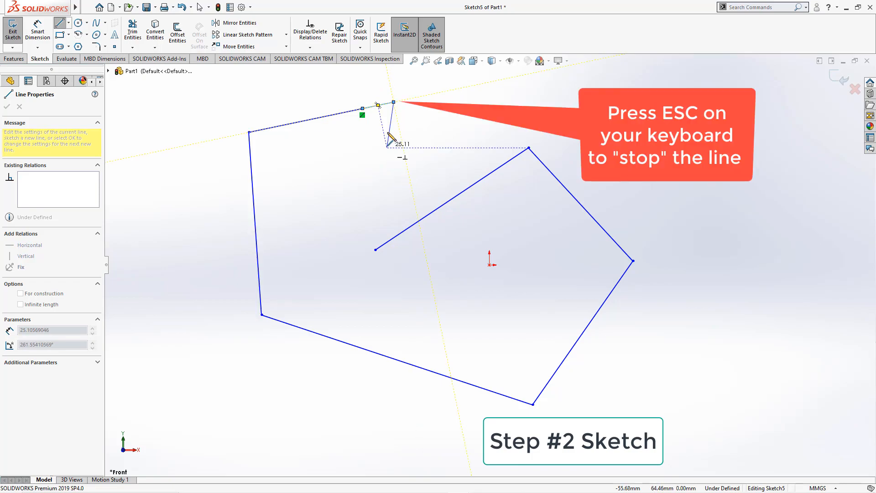
key("Escape")
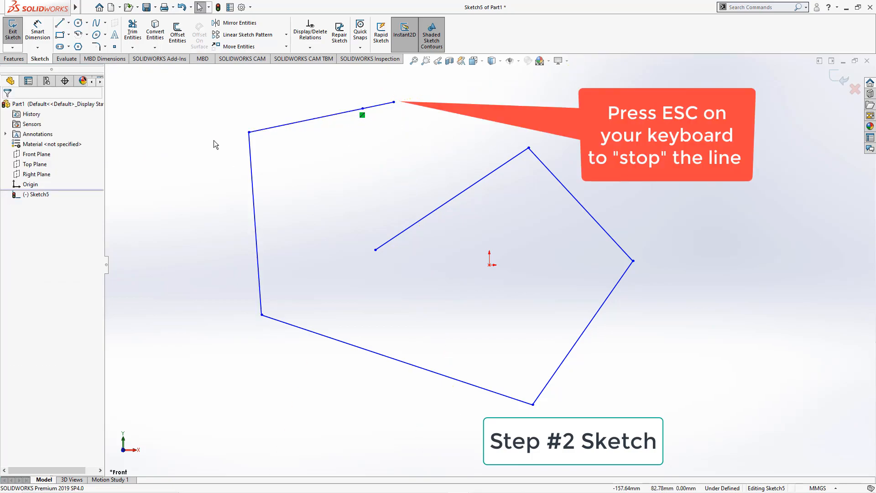
left_click_drag(194, 81, 716, 461)
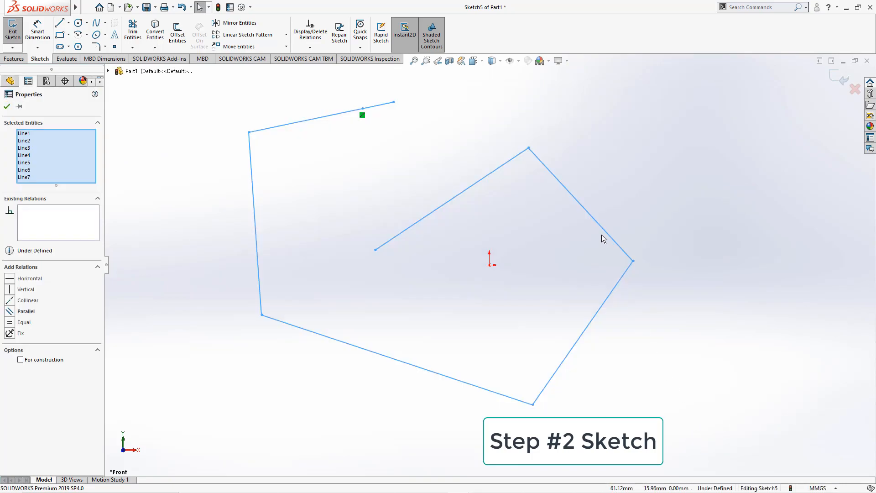
key("Delete")
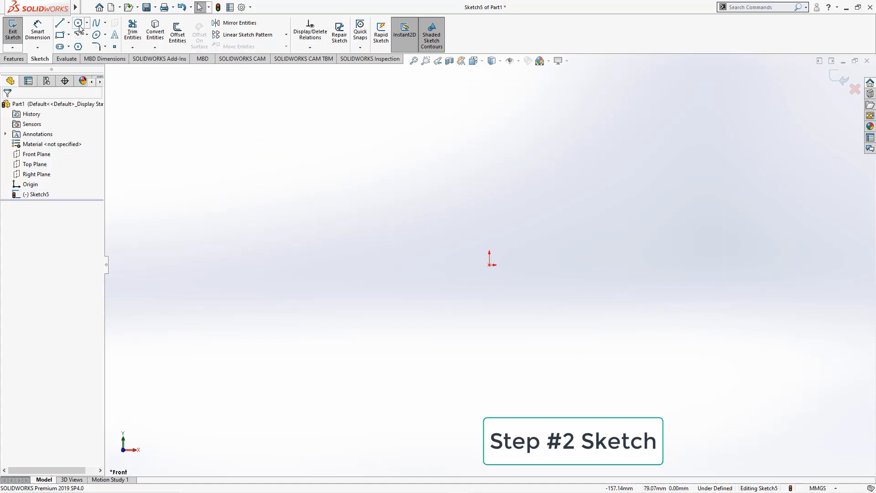
Sketch a circle of about 62 mm radius above-left of the origin, then select and delete it.
left_click(79, 24)
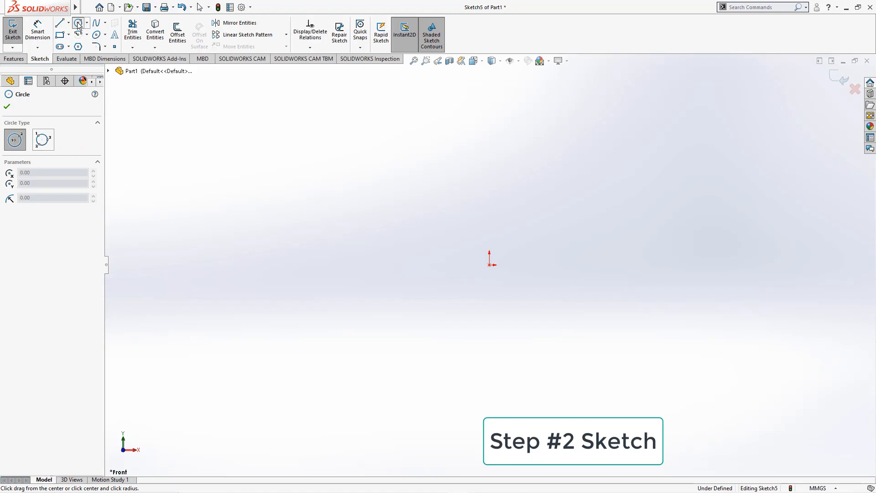
left_click(361, 180)
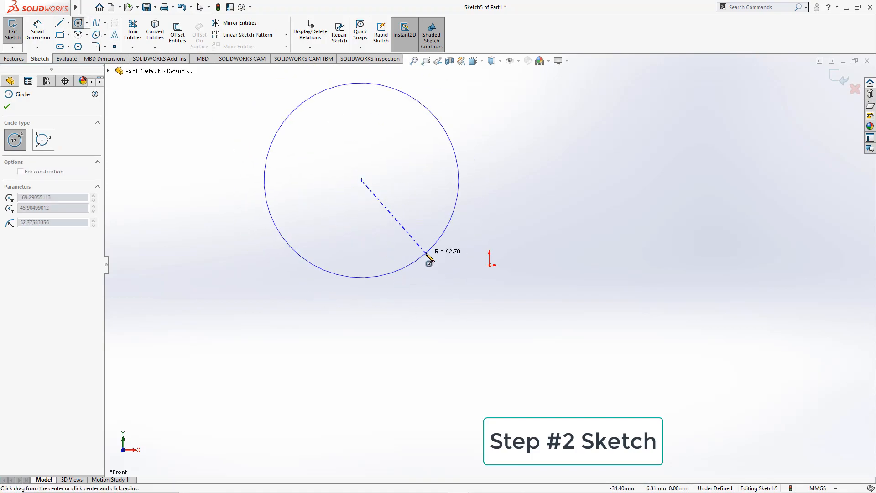
left_click(424, 274)
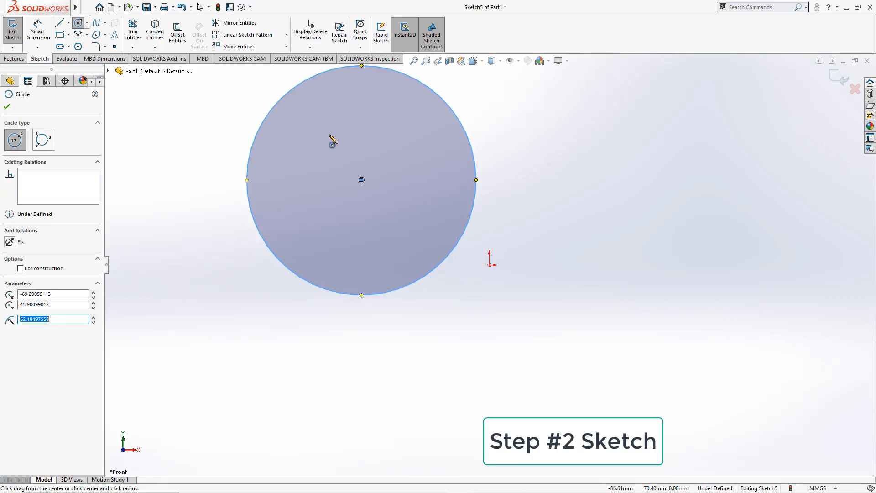
key("Escape")
left_click_drag(240, 94, 556, 342)
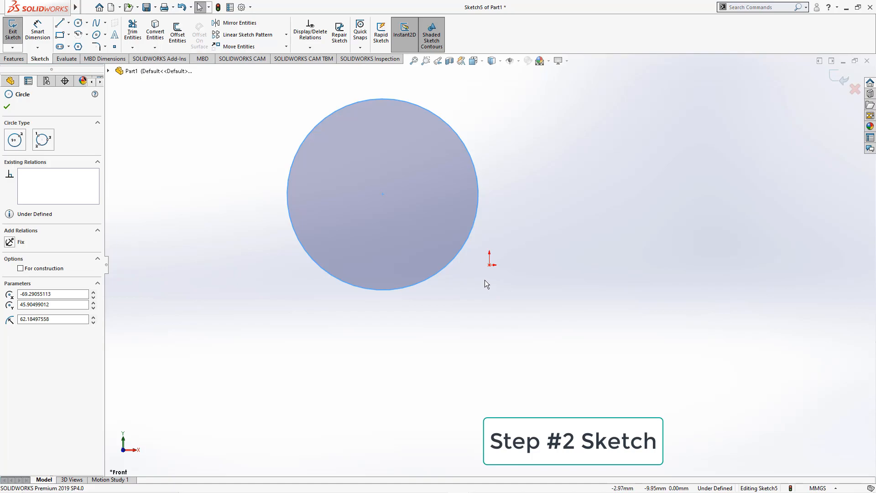
key("Delete")
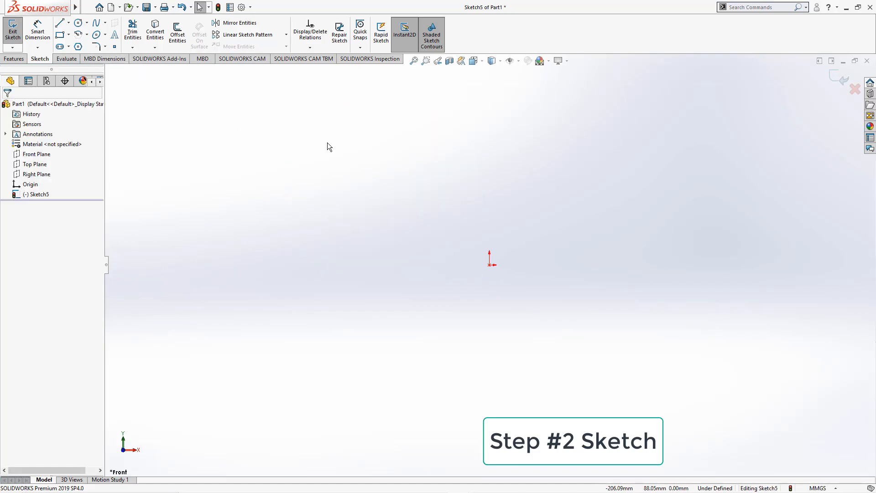
Sketch a corner rectangle from the origin, about 88 mm wide and 73 mm tall, above-left of it.
left_click(59, 34)
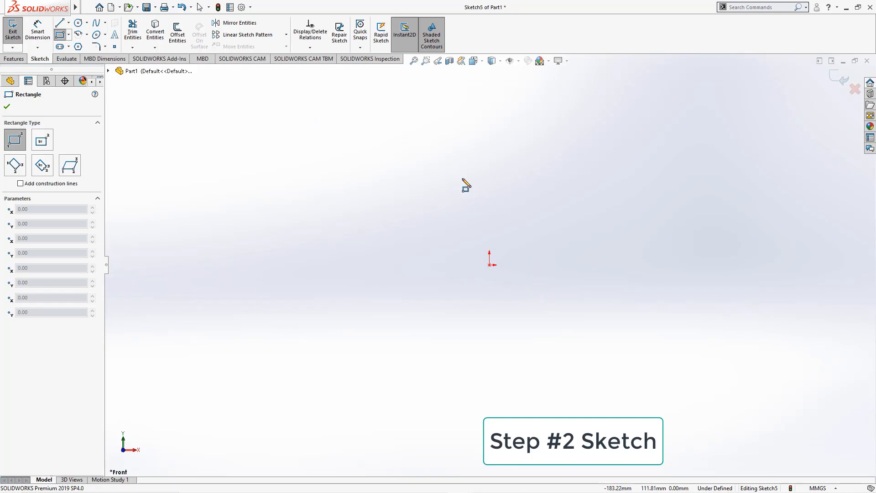
left_click(489, 264)
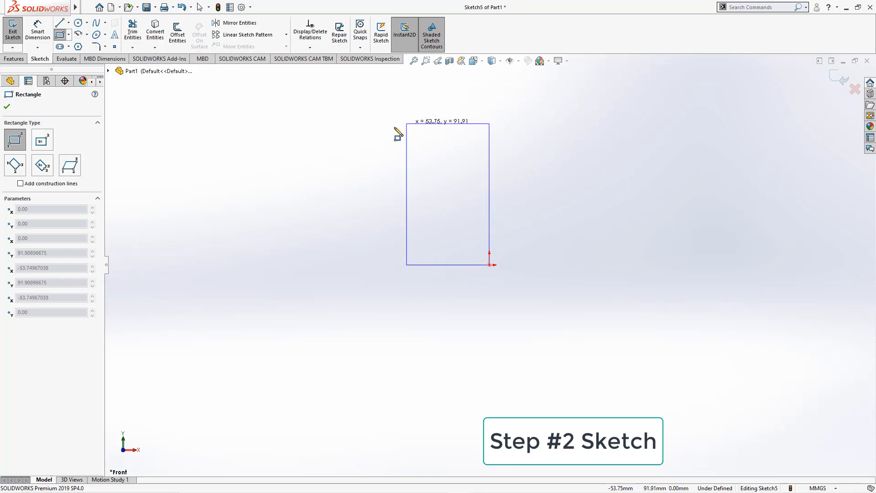
left_click(693, 135)
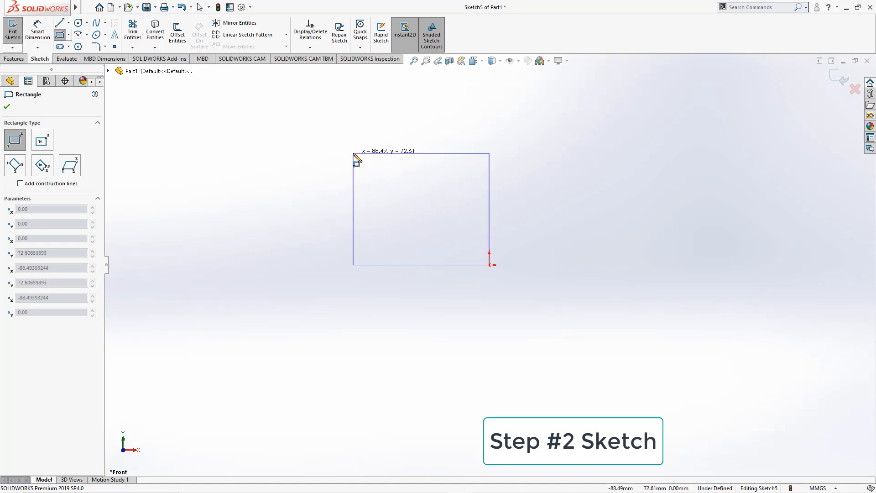
left_click(354, 154)
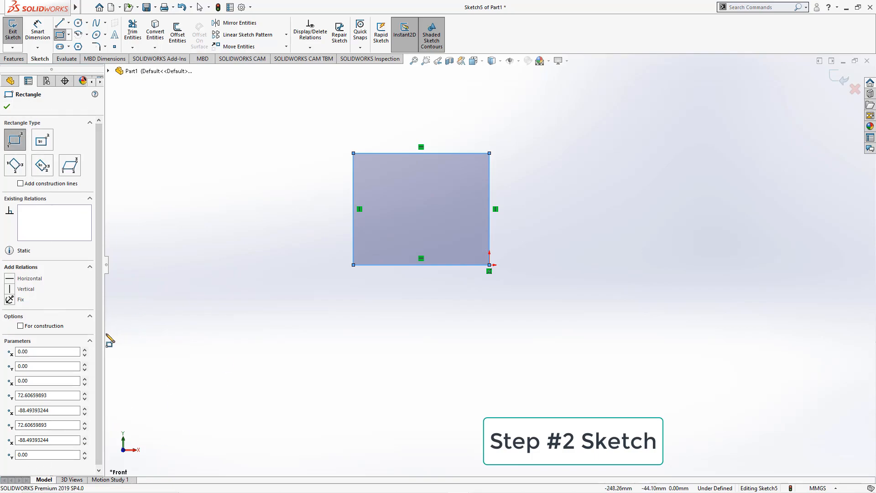
Set the rectangle's opposite corner coordinates to 100 and 100 mm, making a 100 mm square, and exit the sketch.
scroll(101, 340, "down", 1)
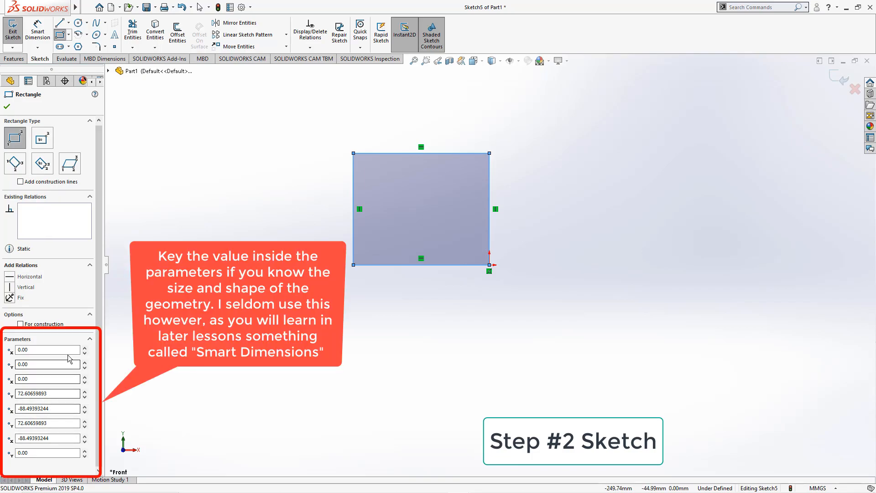
scroll(69, 355, "up", 1)
scroll(69, 354, "down", 1)
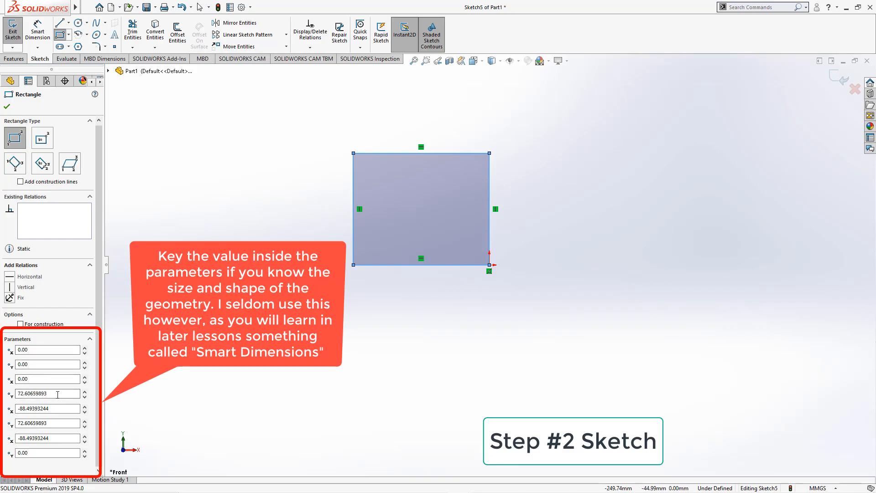
left_click_drag(56, 394, 6, 393)
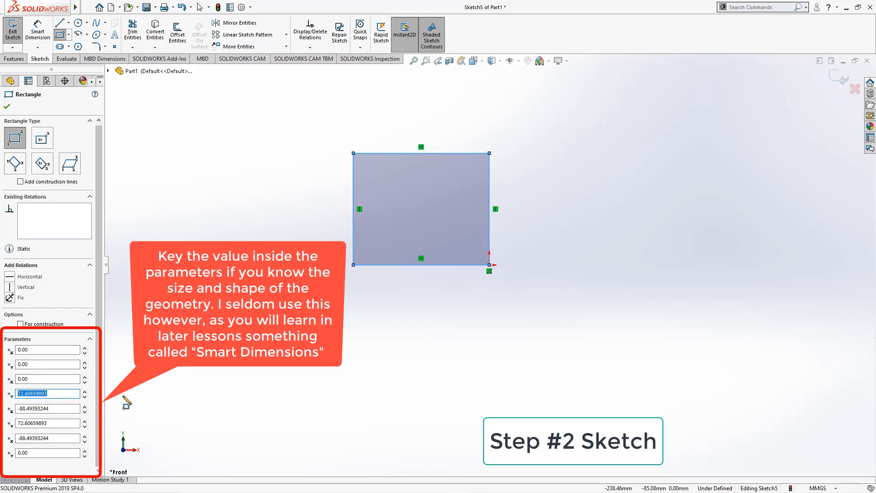
type("100")
key("Return")
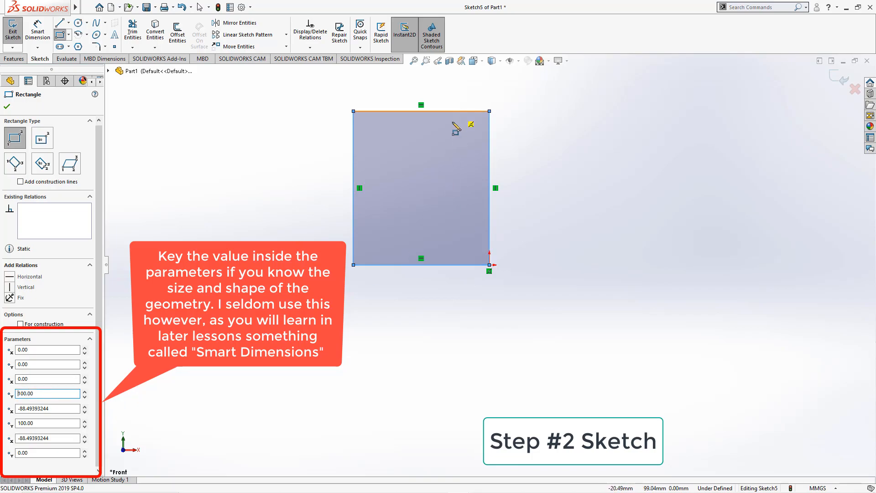
key("Tab")
type("10")
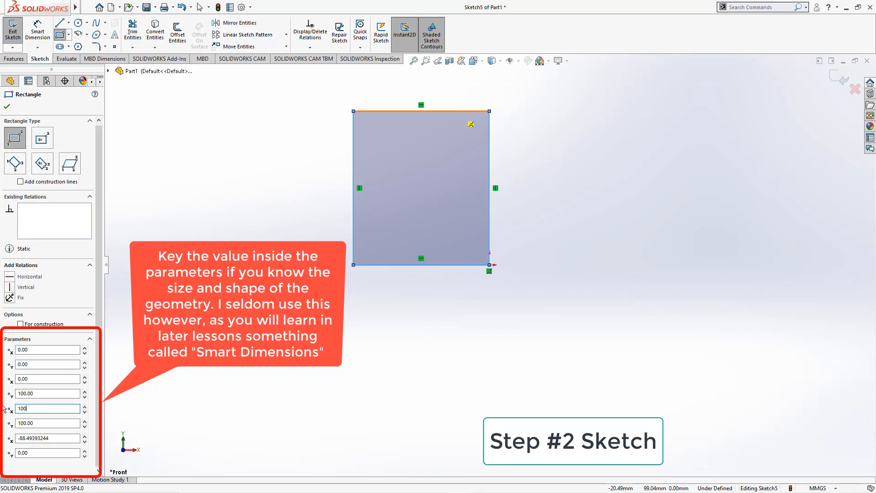
key("Return")
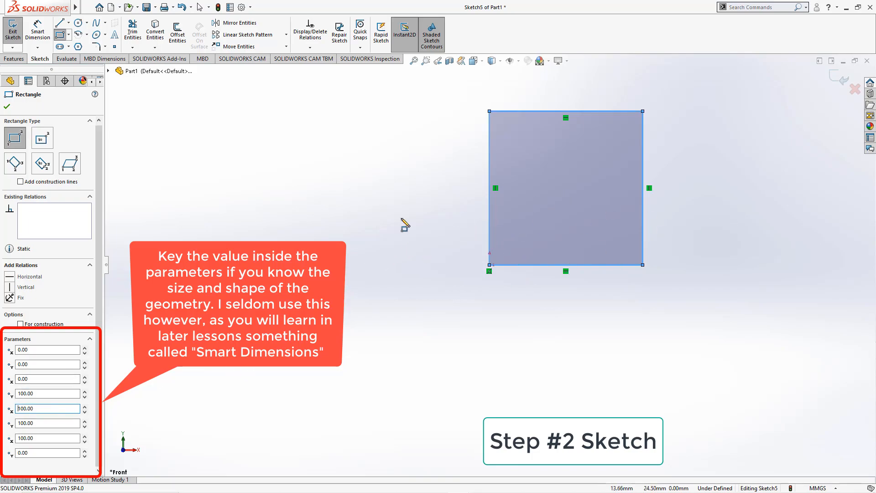
scroll(580, 190, "up", 1)
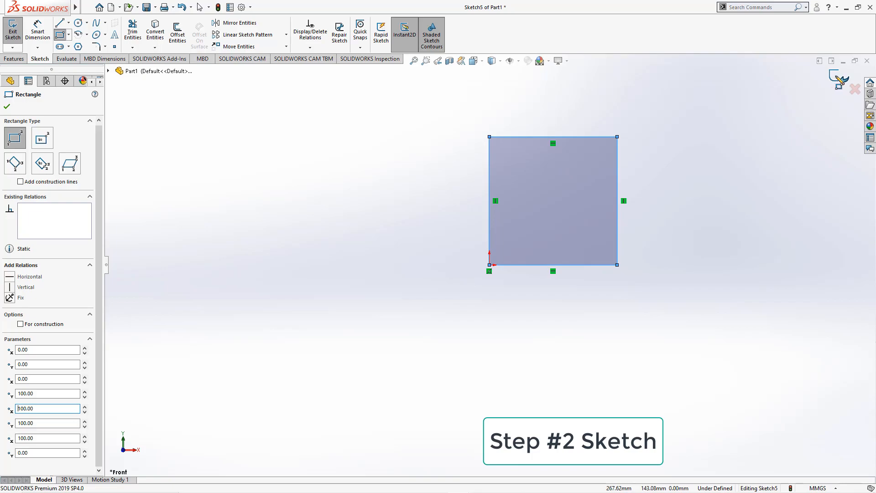
left_click(841, 80)
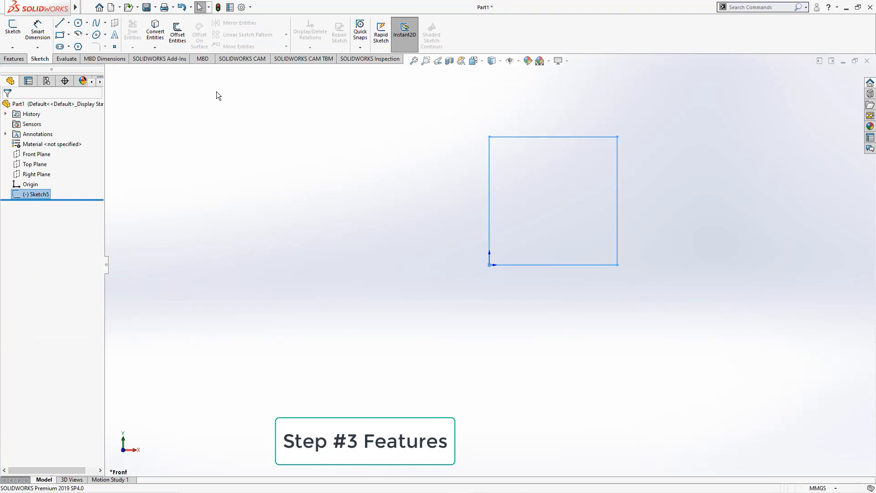
Extrude the square sketch with Extruded Boss/Base to a depth of 200 mm.
left_click(16, 59)
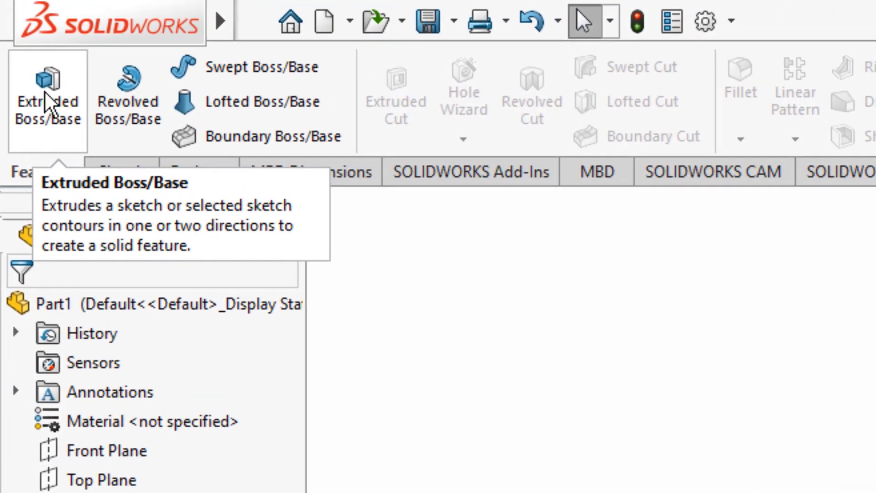
left_click(16, 32)
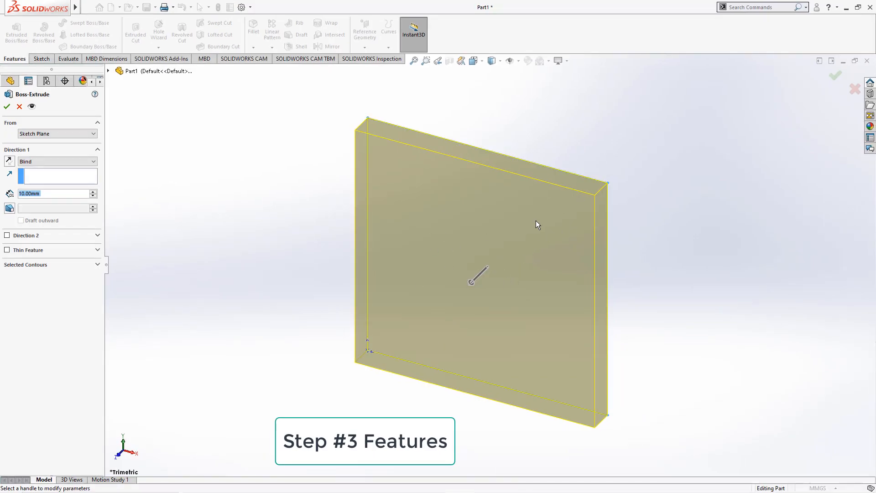
scroll(547, 246, "up", 2)
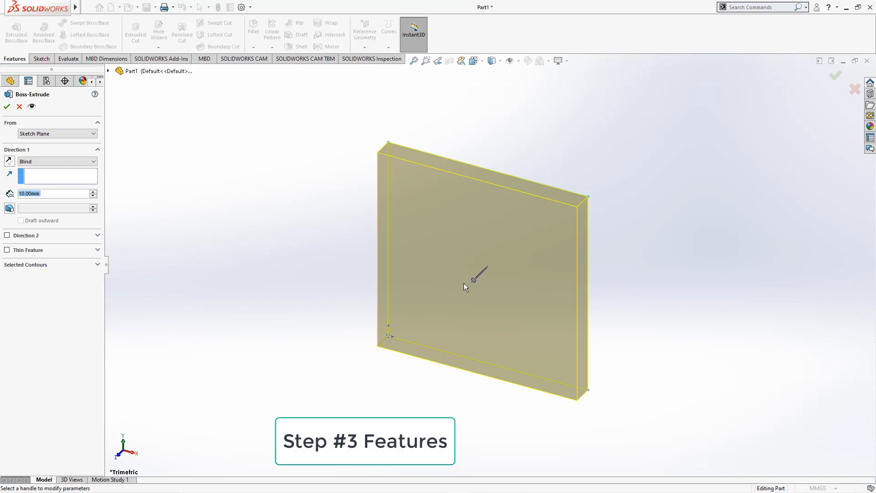
scroll(491, 273, "up", 2)
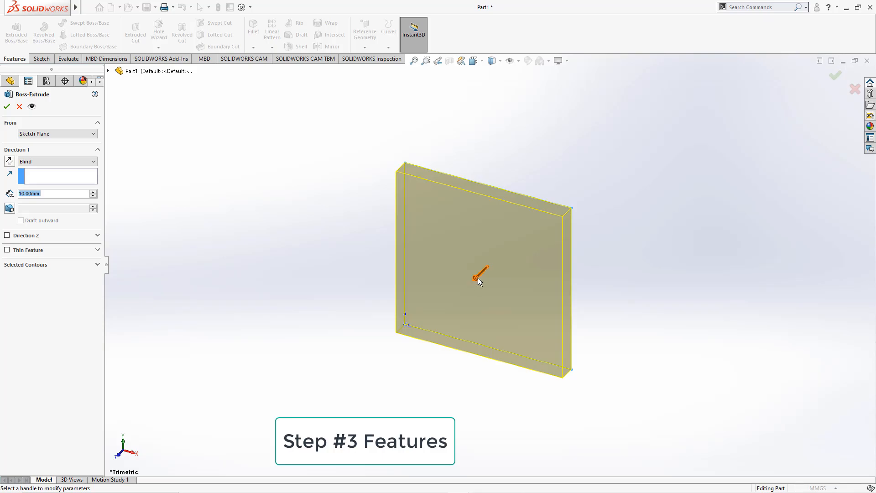
left_click_drag(476, 278, 345, 395)
scroll(447, 353, "up", 2)
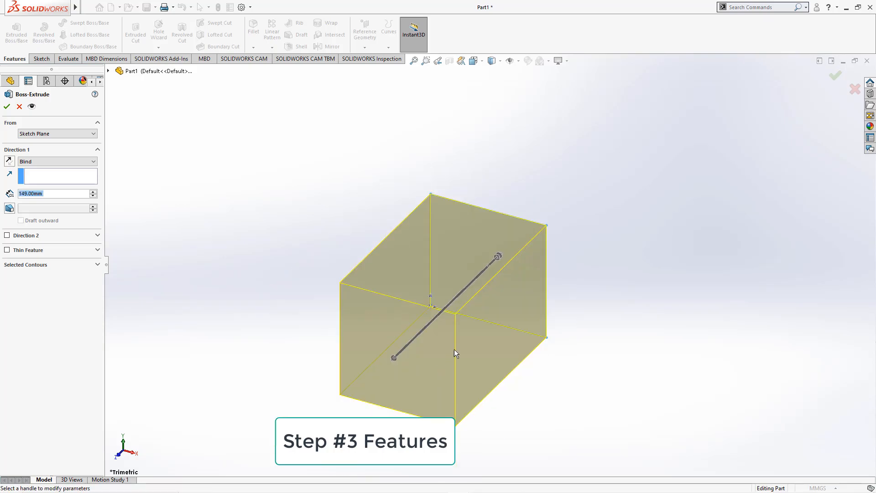
mouse_move(394, 360)
left_mouse_down()
mouse_move(405, 348)
mouse_move(357, 393)
mouse_move(344, 388)
mouse_move(370, 382)
mouse_move(363, 383)
mouse_move(469, 296)
mouse_move(323, 403)
mouse_move(470, 299)
mouse_move(395, 365)
mouse_move(434, 339)
mouse_move(623, 168)
mouse_move(632, 172)
mouse_move(404, 333)
mouse_move(388, 357)
mouse_move(450, 303)
mouse_move(410, 344)
left_mouse_up()
scroll(395, 366, "up", 3)
scroll(486, 296, "down", 2)
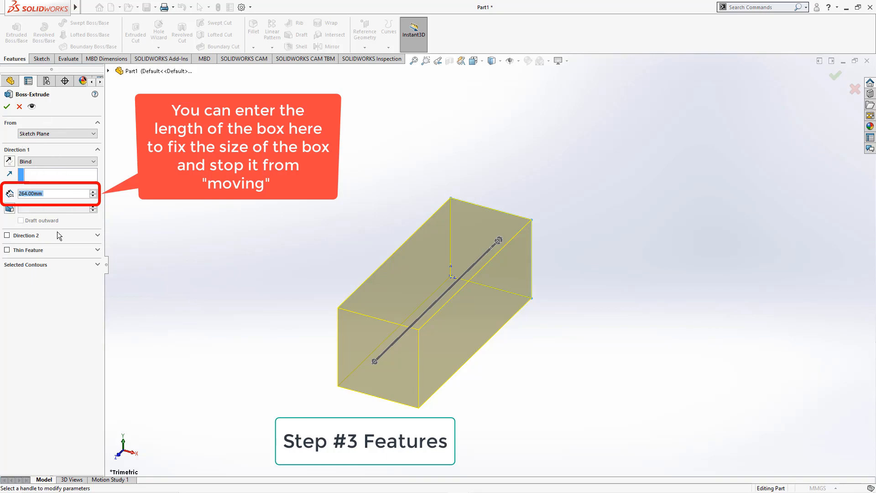
type("200")
key("Return")
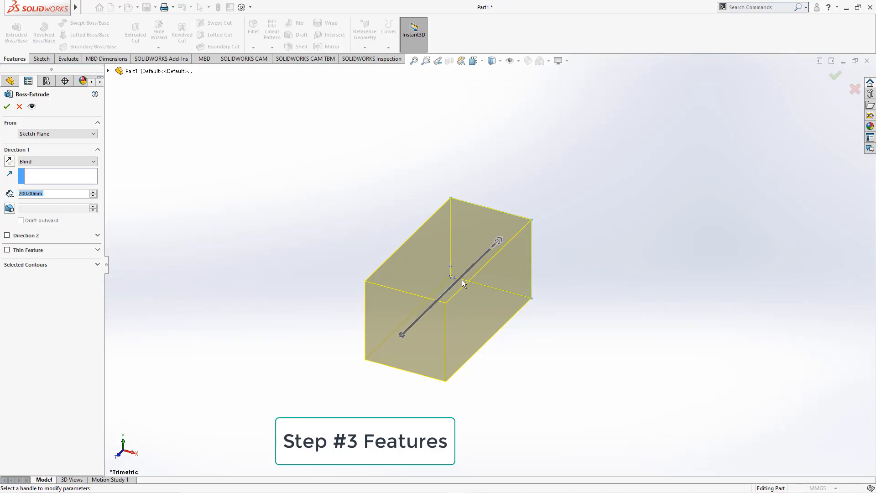
left_click(6, 107)
left_click(511, 359)
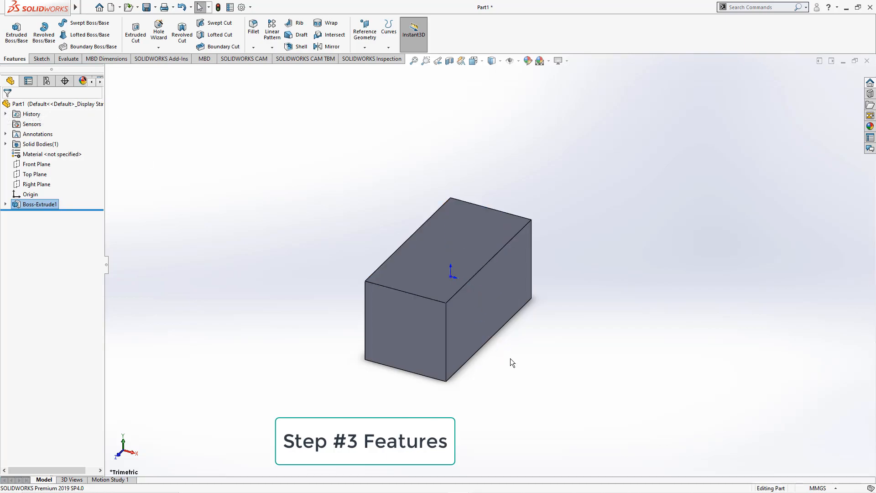
scroll(511, 358, "down", 2)
scroll(486, 343, "up", 2)
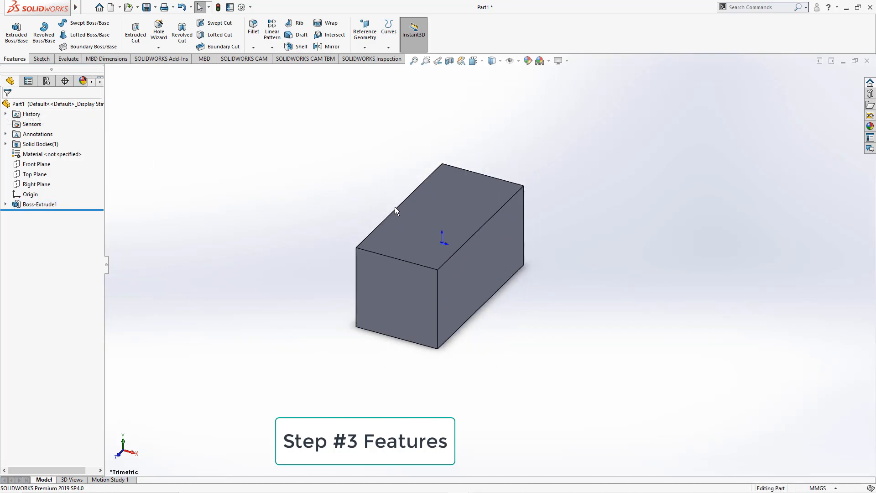
scroll(404, 216, "down", 1)
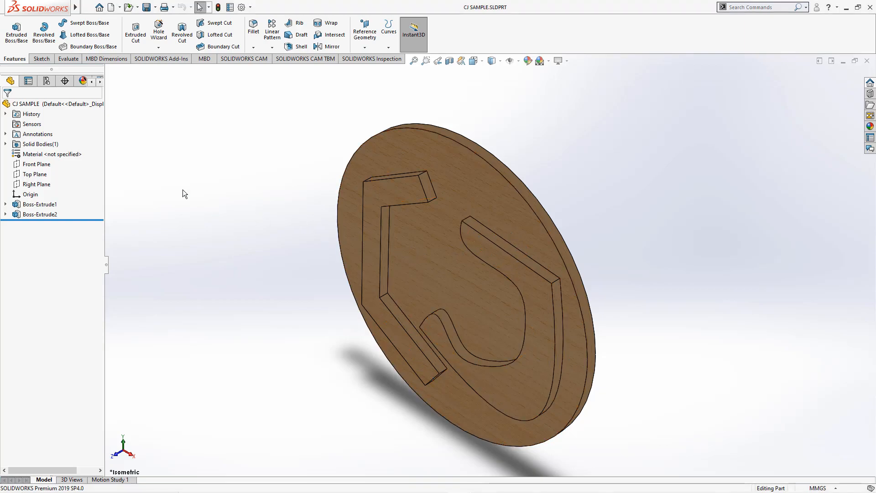
Create a new Part document.
left_click(88, 7)
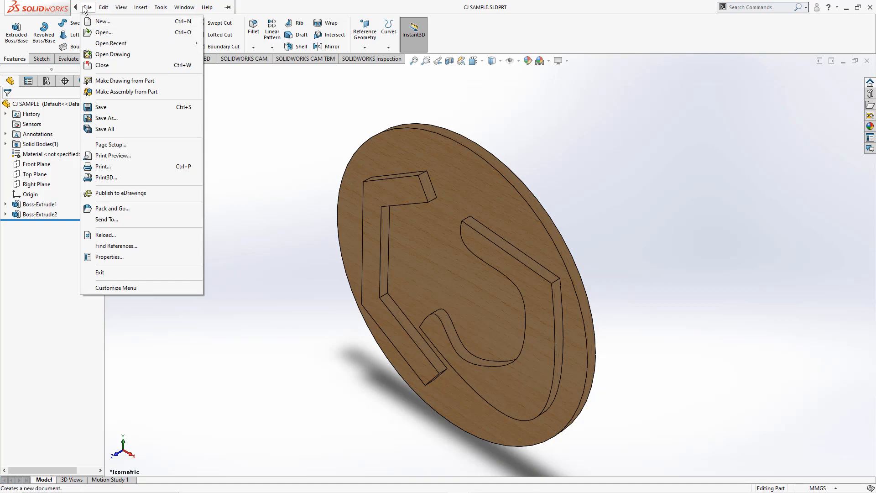
left_click(102, 23)
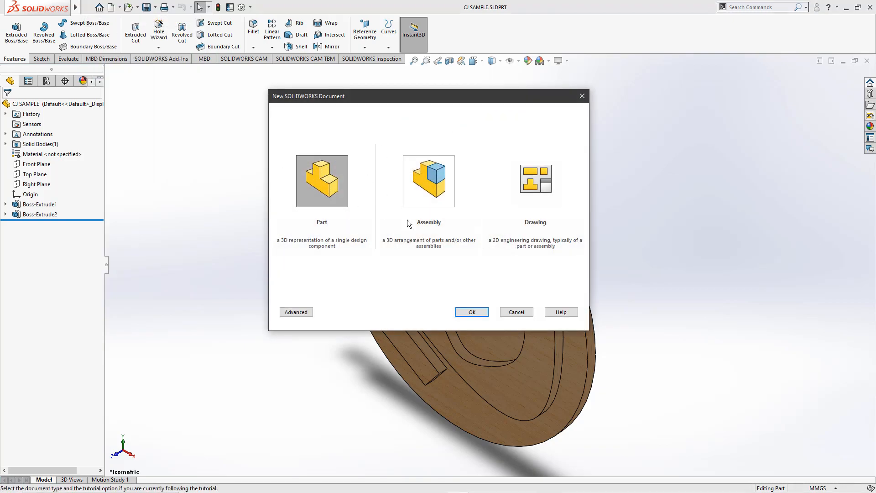
left_click(469, 313)
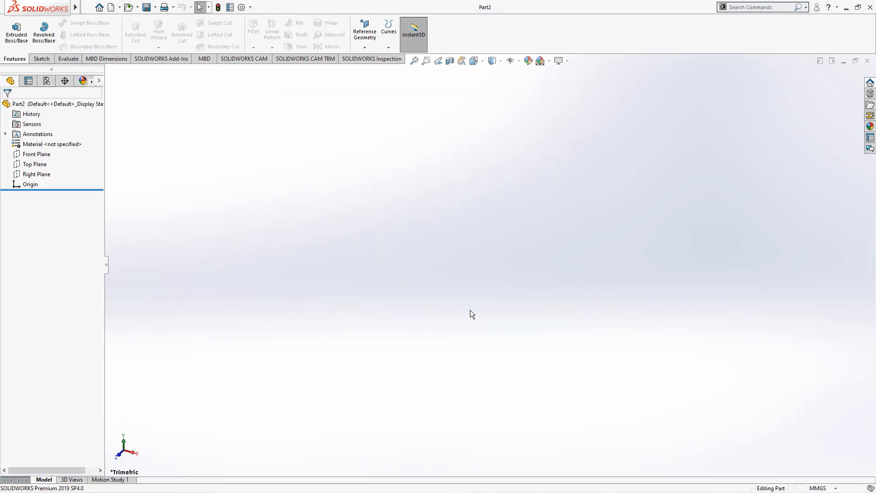
Review the unit system options, then toggle a plane display item from the Hide/Show Items list.
left_click(822, 488)
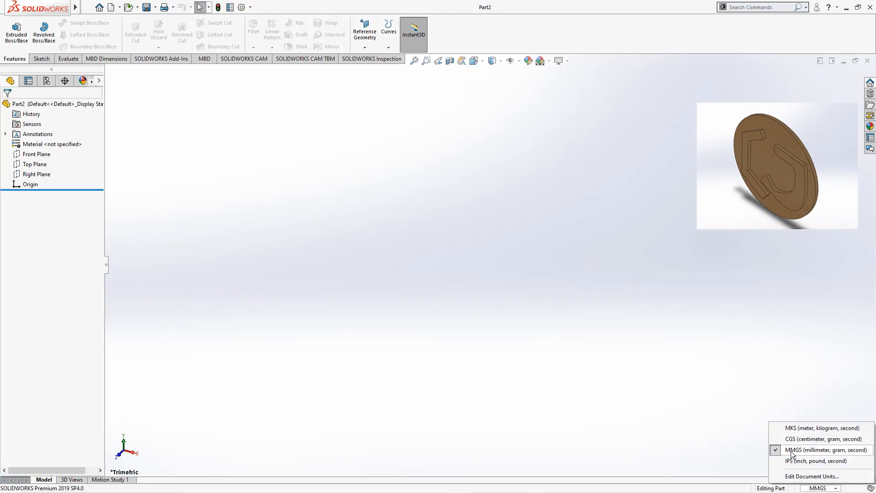
left_click(524, 132)
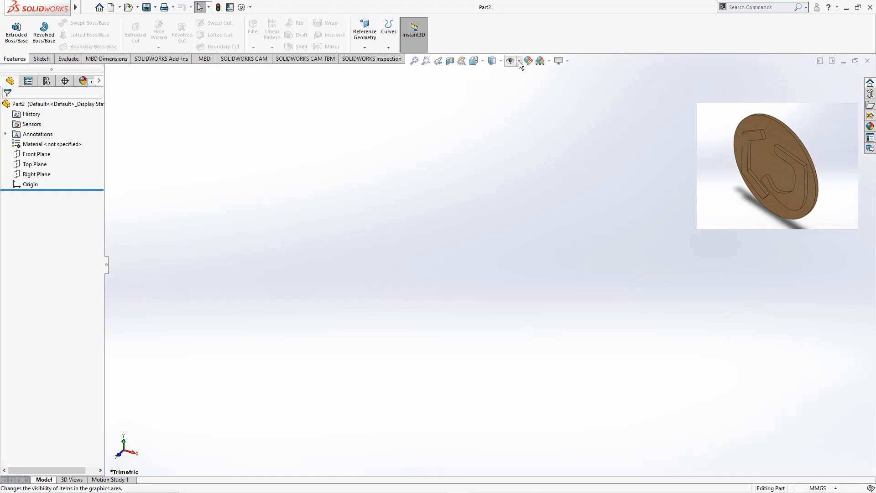
left_click(519, 61)
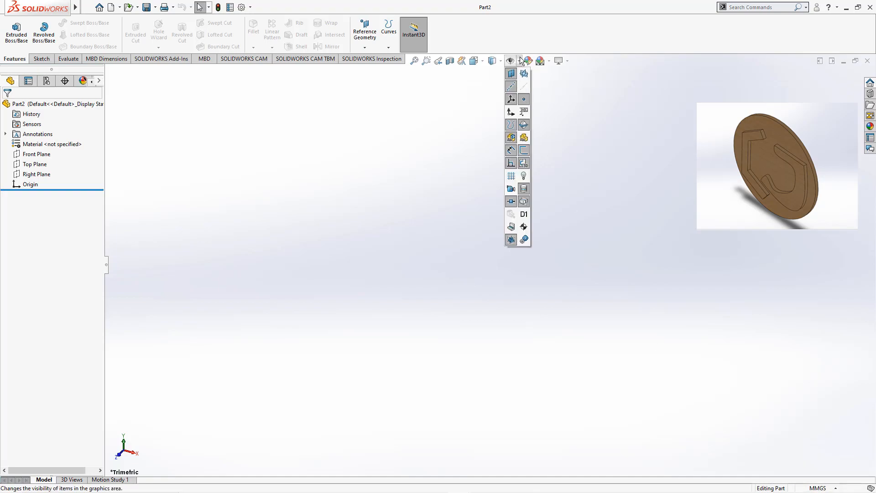
left_click(512, 112)
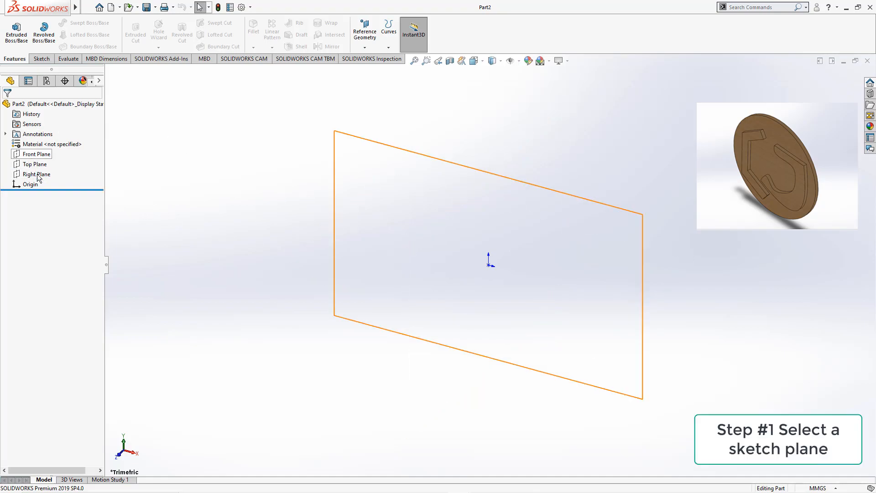
Select the Front Plane and orient the view normal to it.
left_click(36, 155)
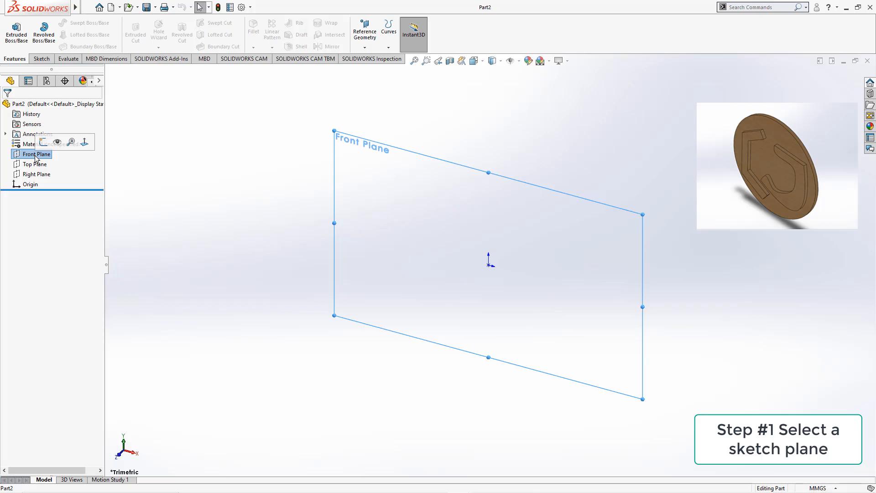
right_click(36, 156)
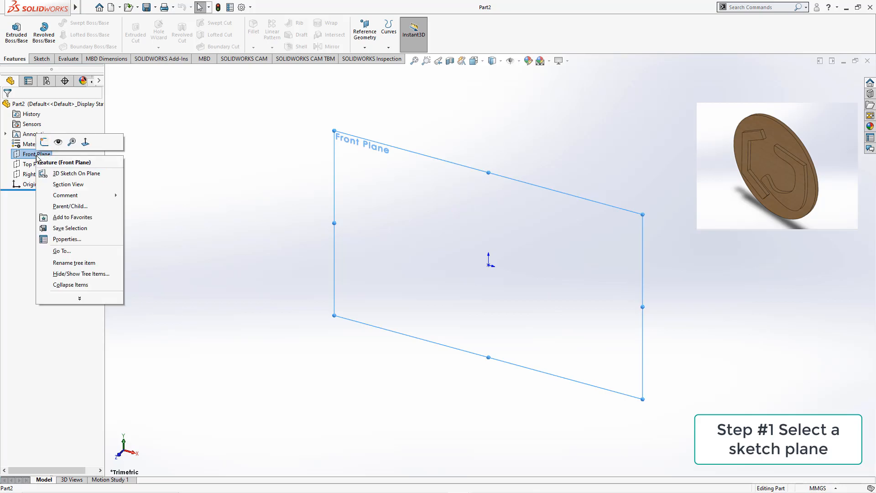
left_click(85, 143)
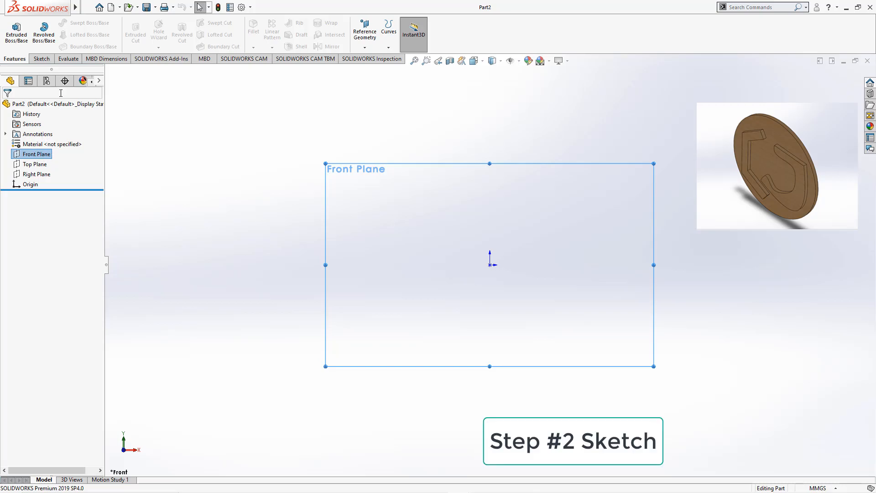
Sketch a circle centered on the origin on the Front Plane and set its radius to 300 mm.
left_click(48, 60)
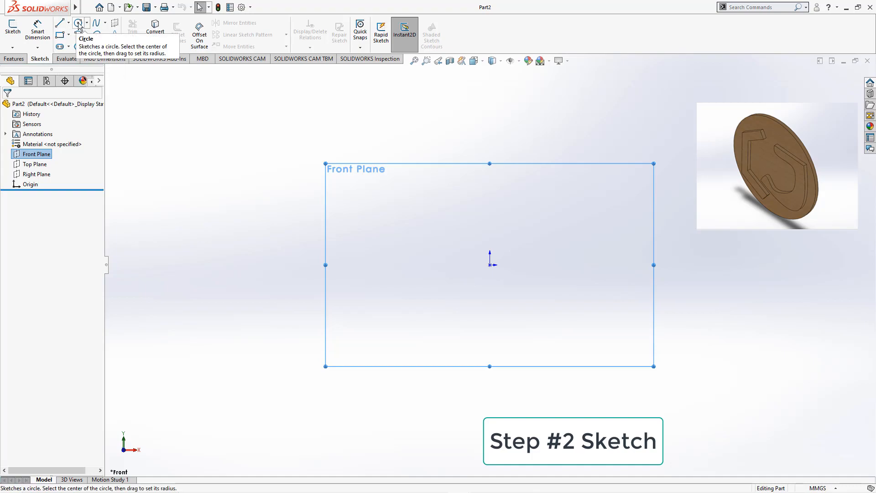
left_click(79, 24)
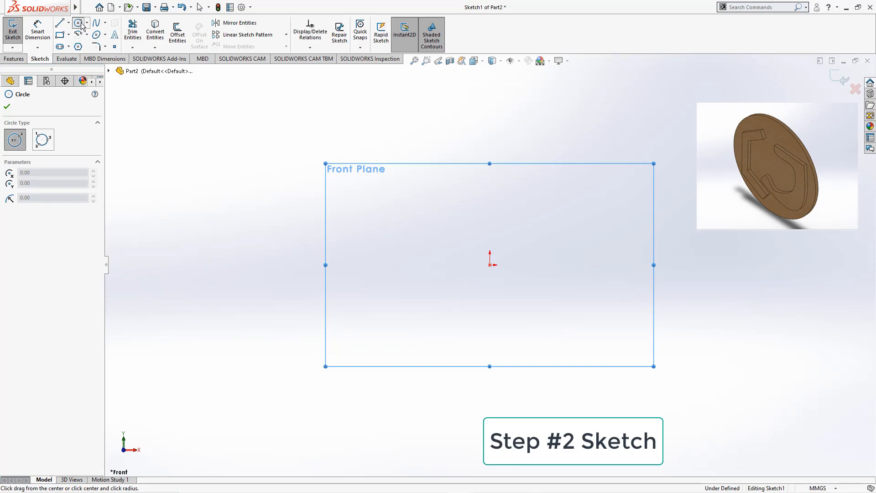
left_click(490, 265)
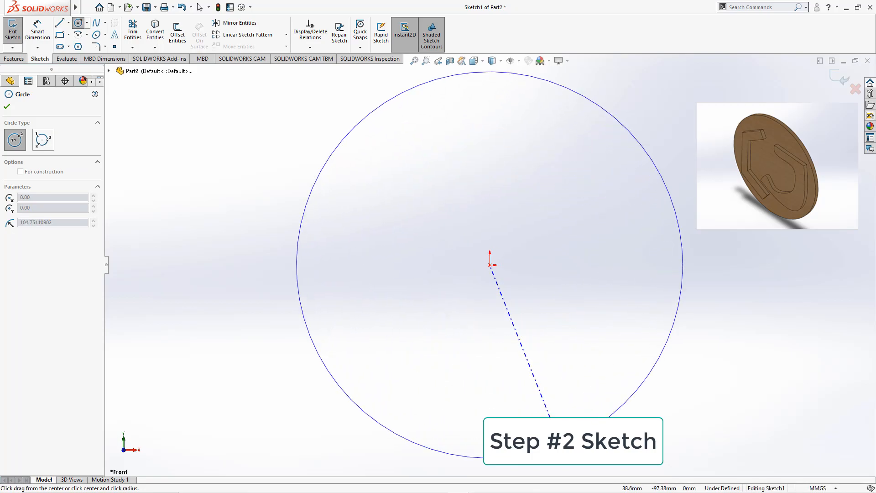
left_click(561, 444)
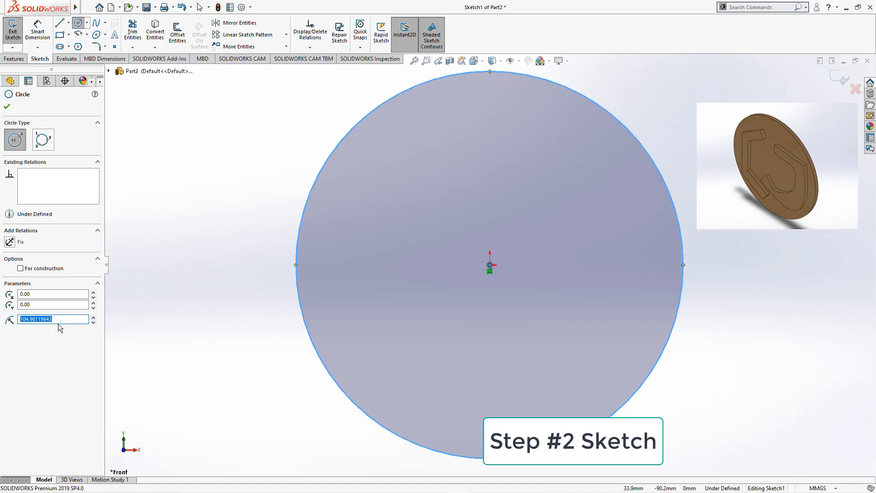
type("300")
key("Return")
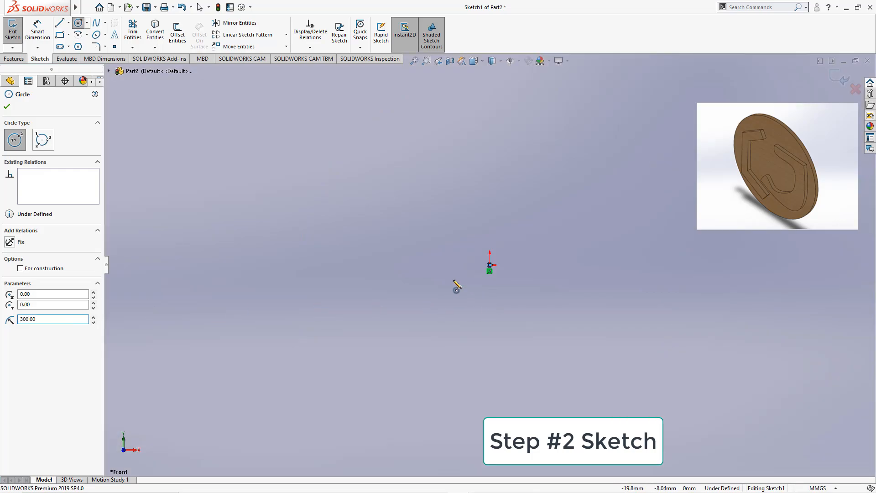
Close the Circle tool and exit the sketch.
scroll(542, 257, "down", 3)
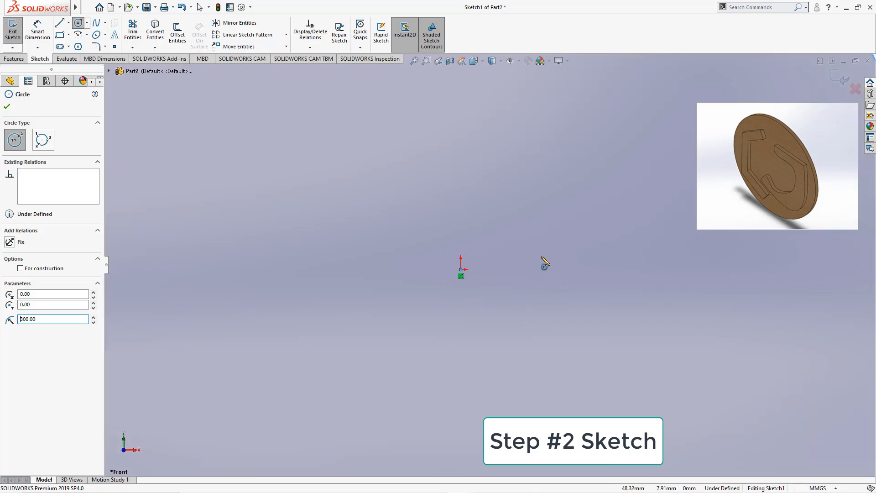
scroll(450, 268, "up", 3)
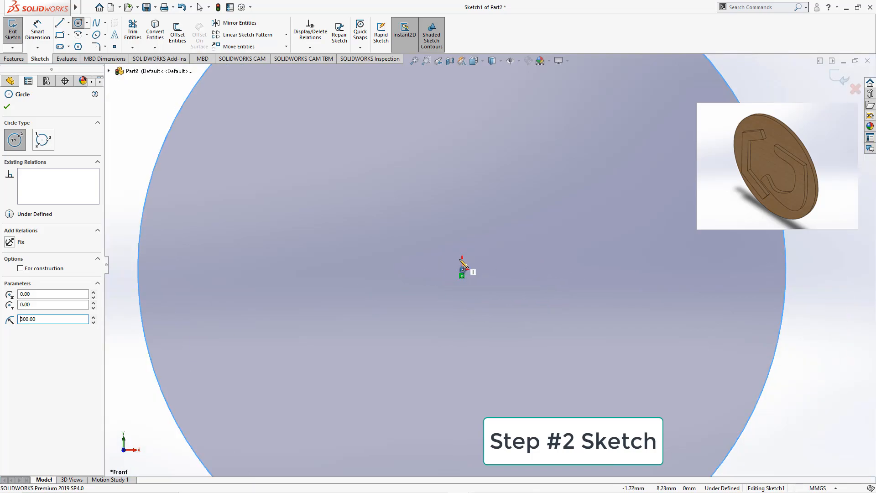
scroll(462, 278, "down", 2)
scroll(483, 277, "up", 2)
scroll(470, 292, "down", 2)
scroll(467, 292, "up", 4)
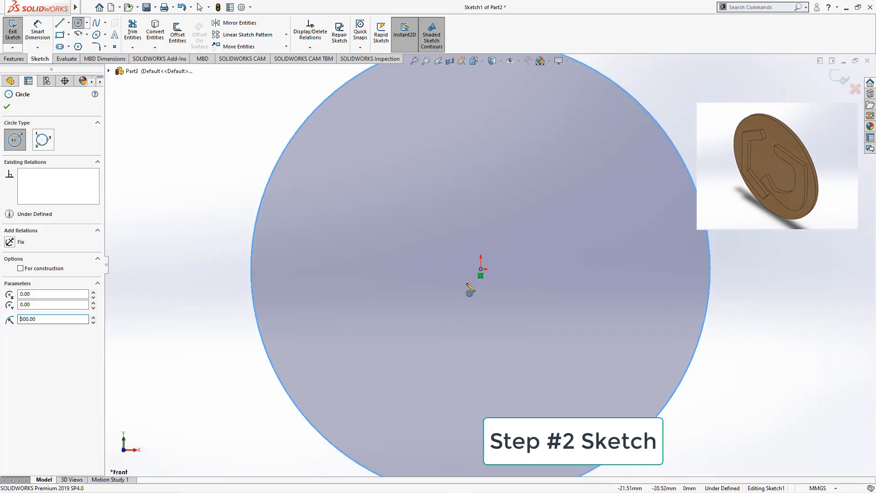
scroll(499, 275, "down", 3)
scroll(498, 275, "up", 4)
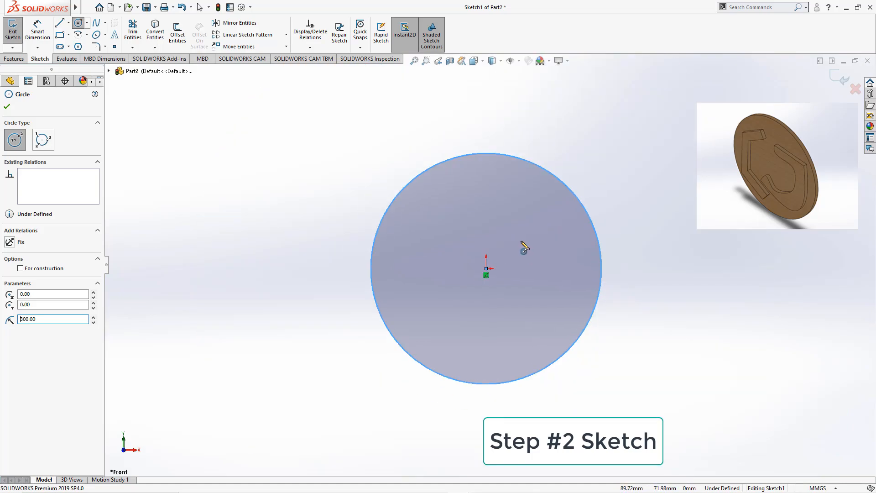
scroll(524, 246, "down", 2)
scroll(524, 247, "up", 2)
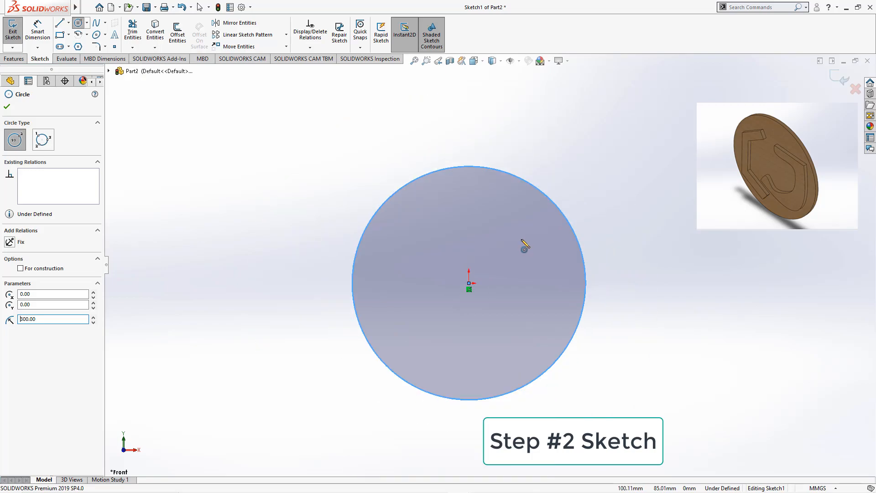
left_click(7, 106)
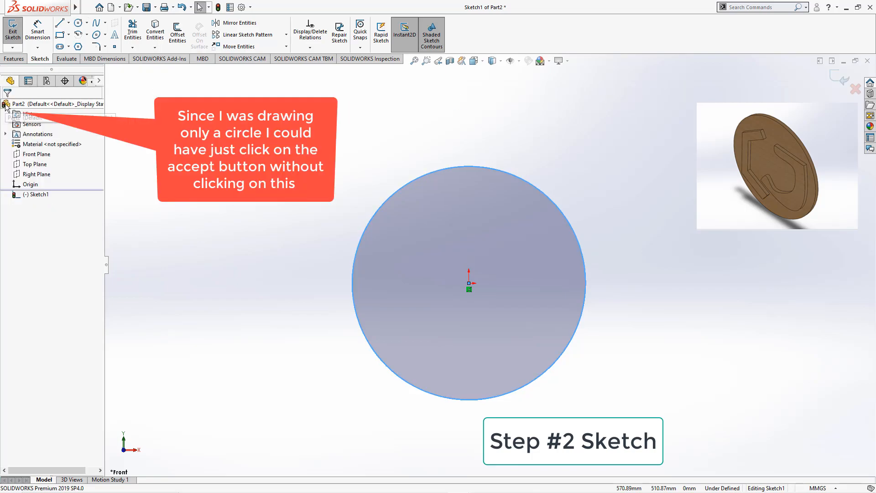
left_click(837, 80)
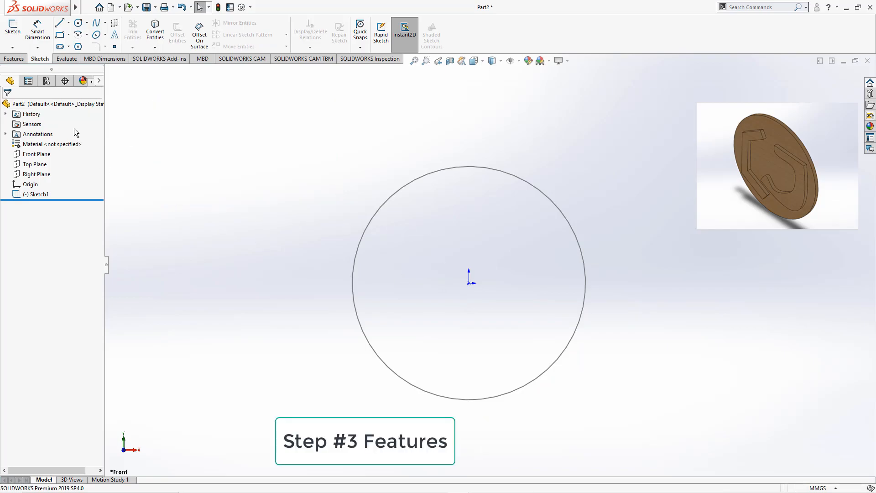
Extrude the circle sketch with Extruded Boss/Base to a depth of 100 mm.
left_click(9, 61)
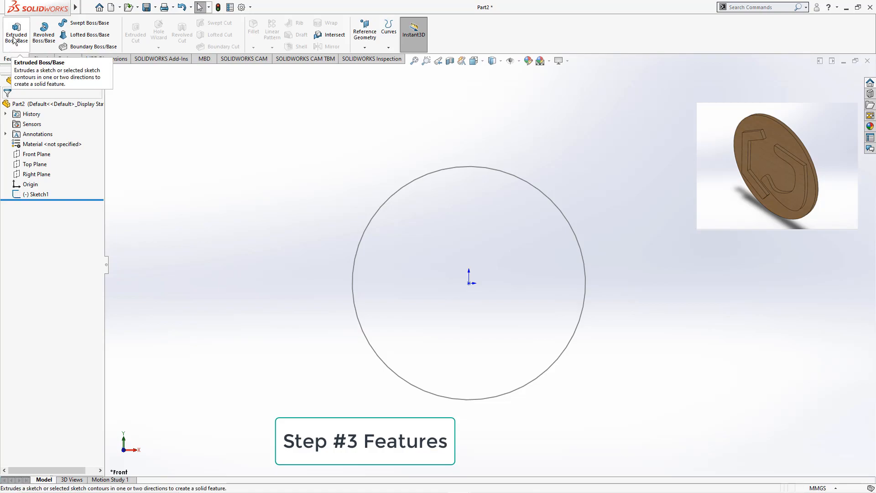
left_click(15, 40)
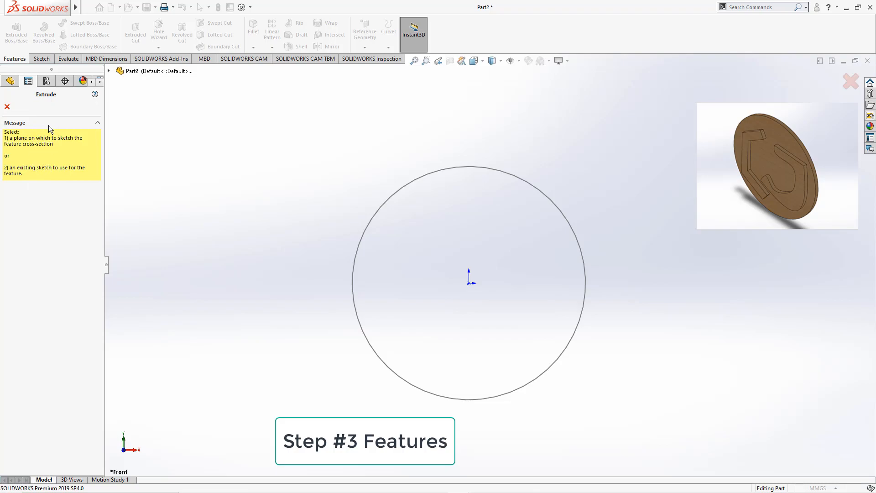
left_click(110, 72)
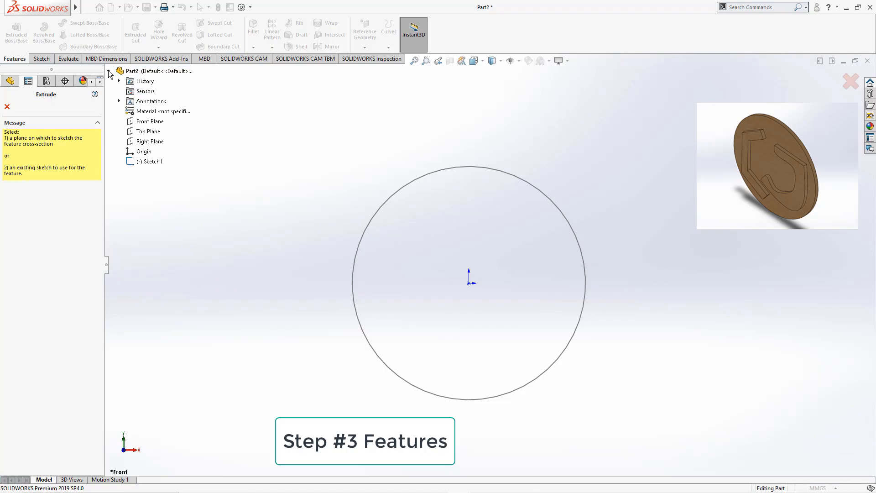
left_click(109, 71)
left_click(109, 71)
left_click(108, 71)
left_click(109, 71)
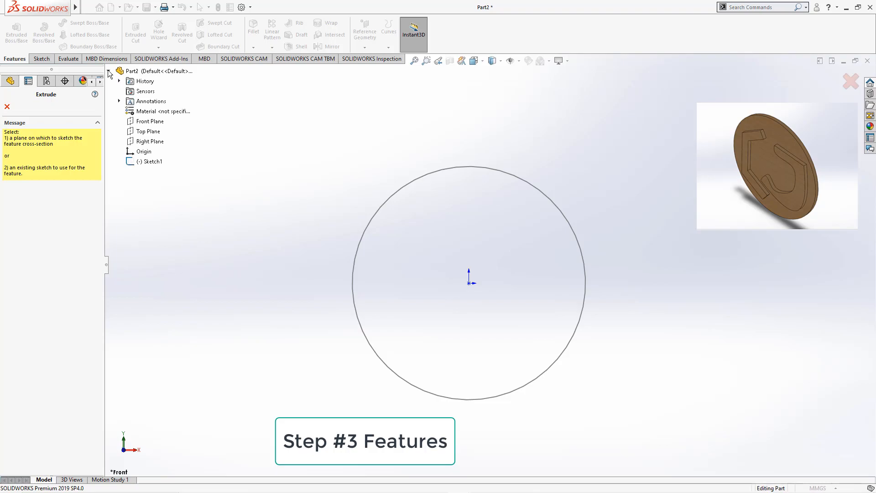
left_click(149, 163)
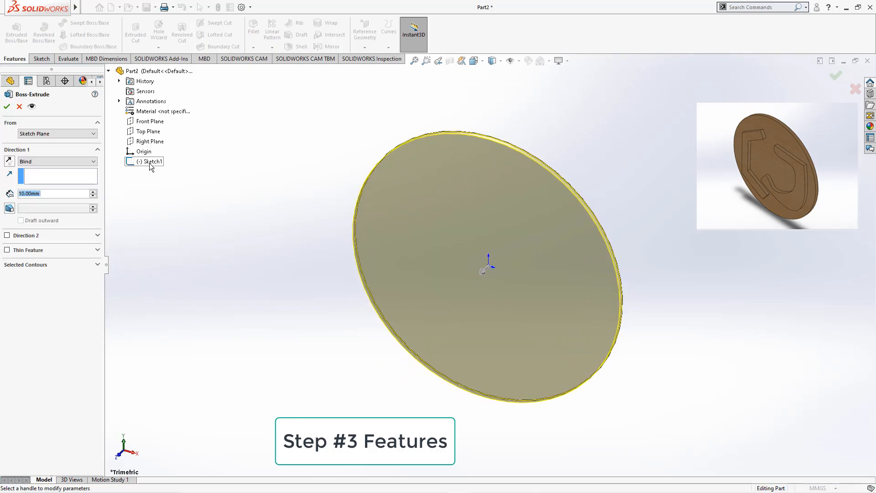
left_click_drag(484, 270, 367, 306)
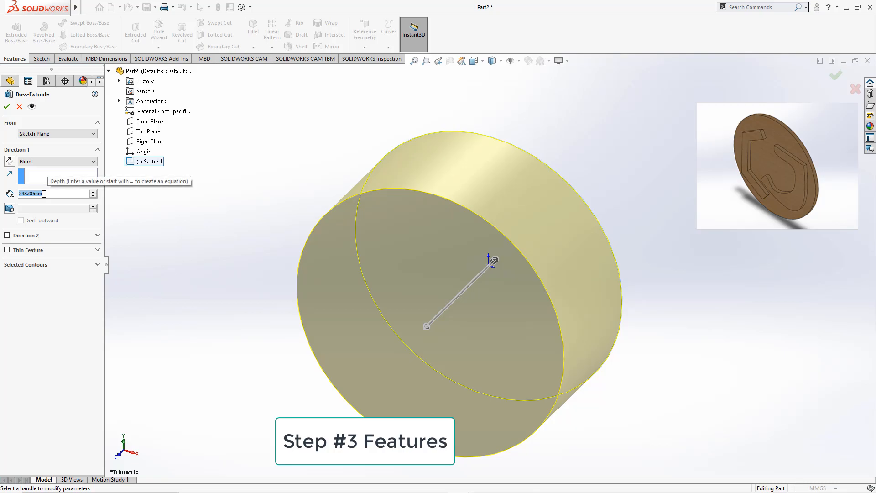
type("200")
key("Return")
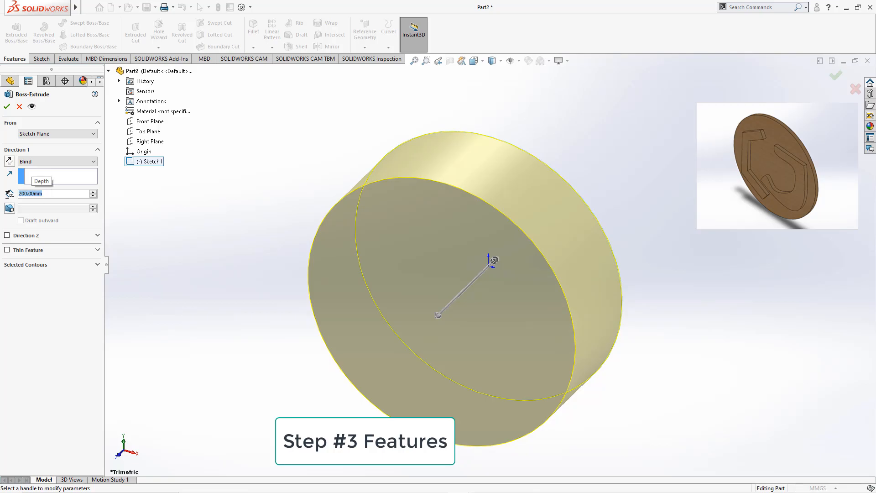
type("100")
key("Return")
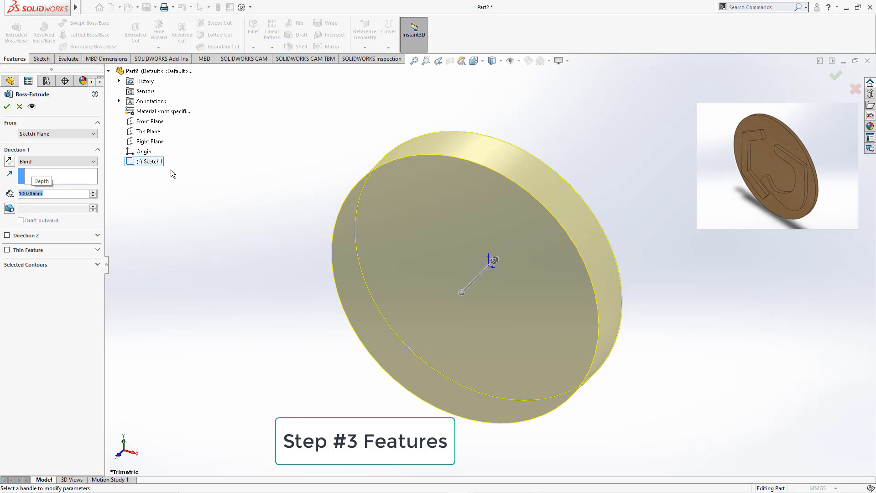
left_click(6, 109)
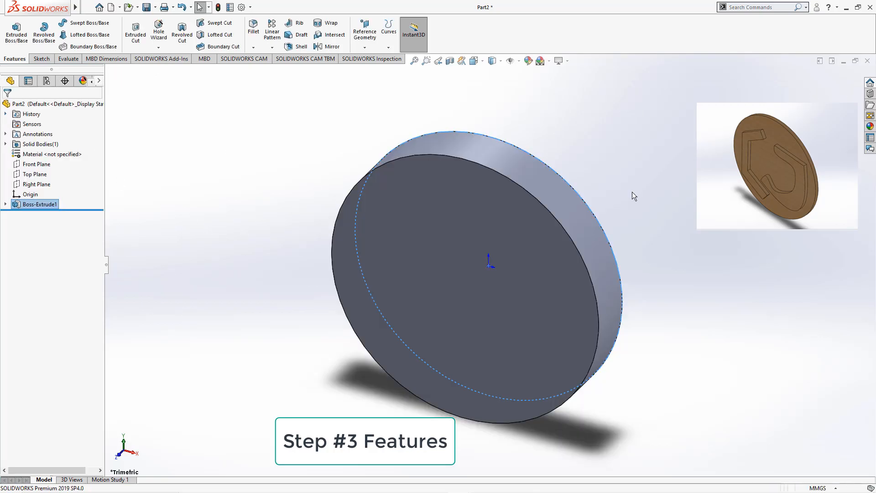
Start a Line sketch on the front face of the extruded disc, viewed normal to that face.
scroll(504, 278, "down", 1)
scroll(493, 288, "up", 1)
middle_click_drag(492, 288, 464, 326)
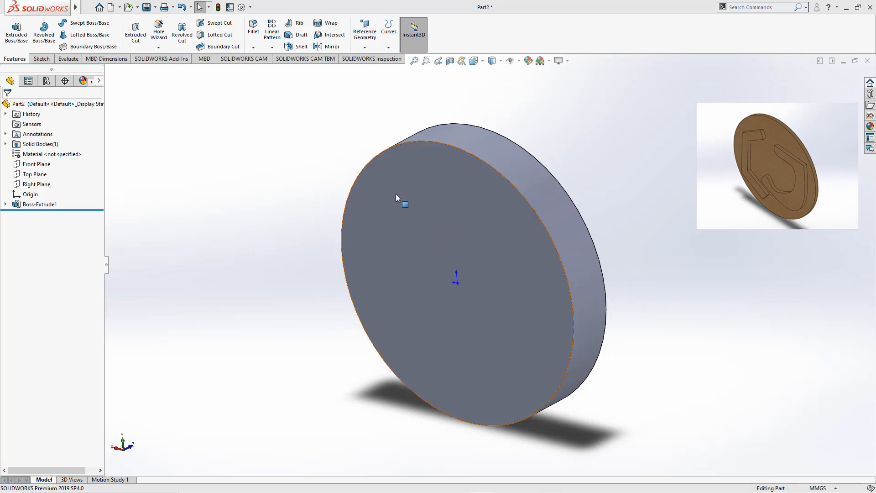
left_click(458, 224)
left_click(279, 218)
left_click(429, 199)
middle_click_drag(442, 197, 417, 214)
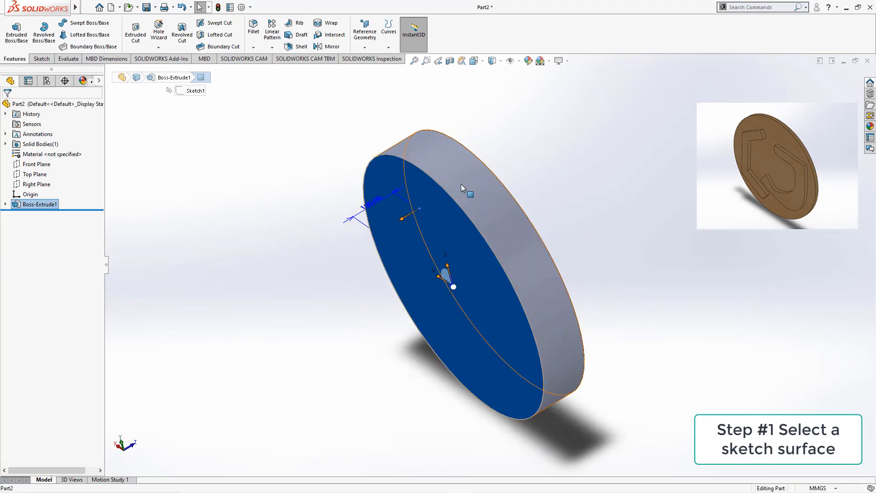
left_click(460, 184)
middle_click_drag(590, 191, 539, 255)
left_click(488, 267)
middle_click_drag(334, 339, 428, 229)
left_click(431, 195)
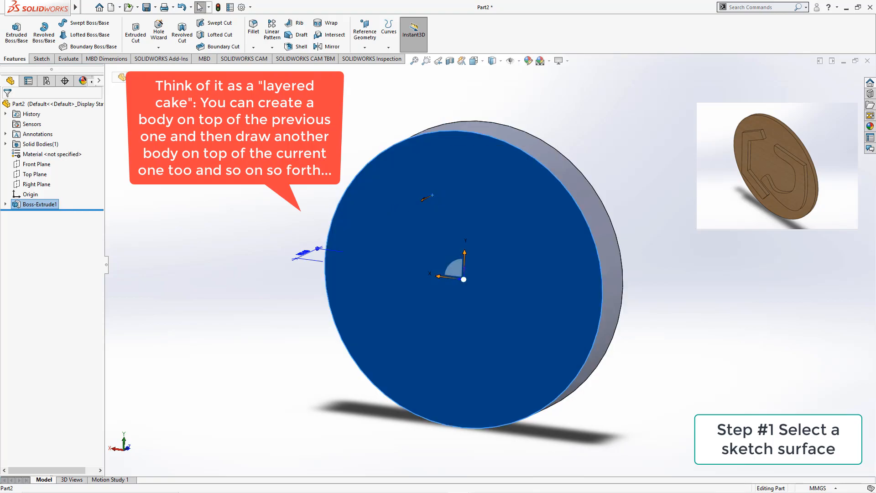
left_click(243, 190)
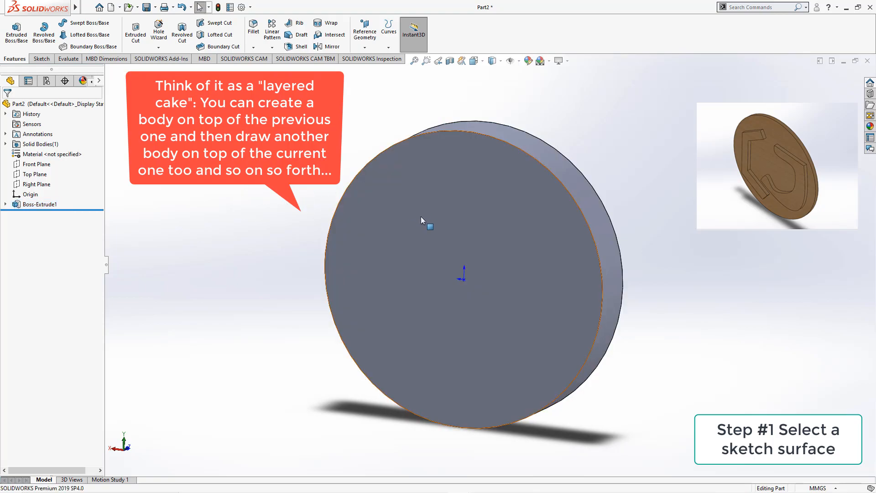
middle_click_drag(452, 233, 428, 193)
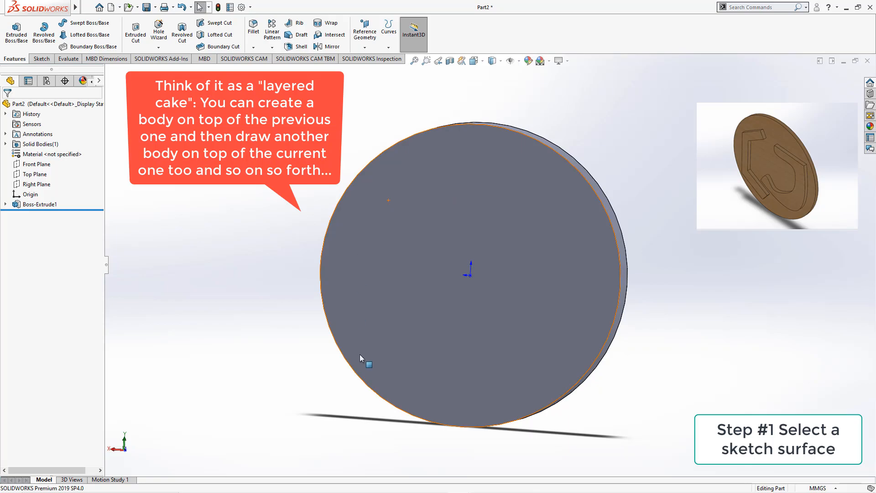
middle_click_drag(530, 238, 448, 257)
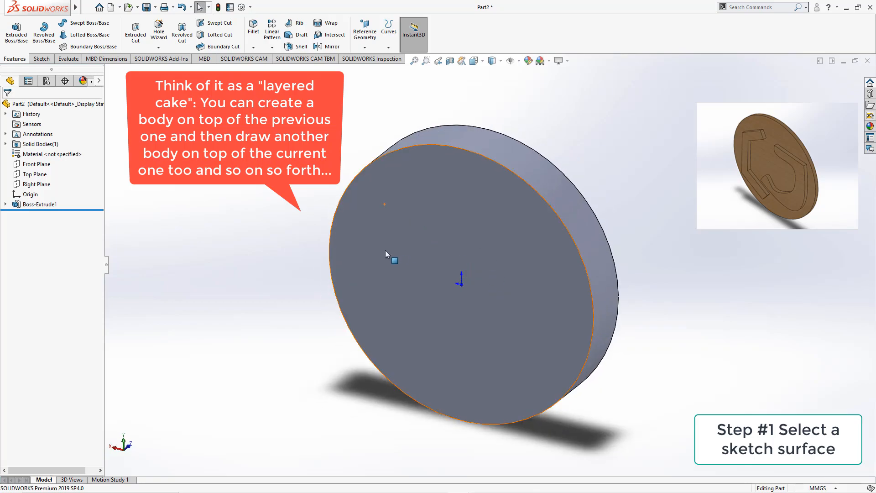
left_click(371, 224)
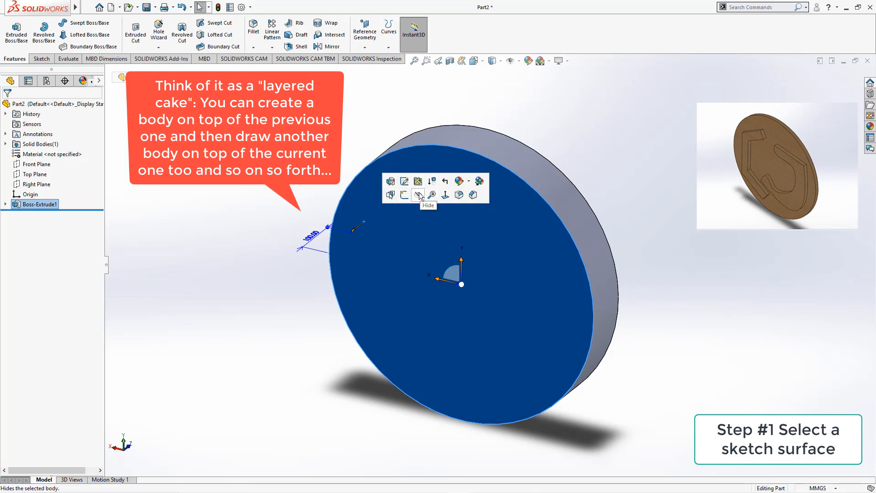
left_click(446, 195)
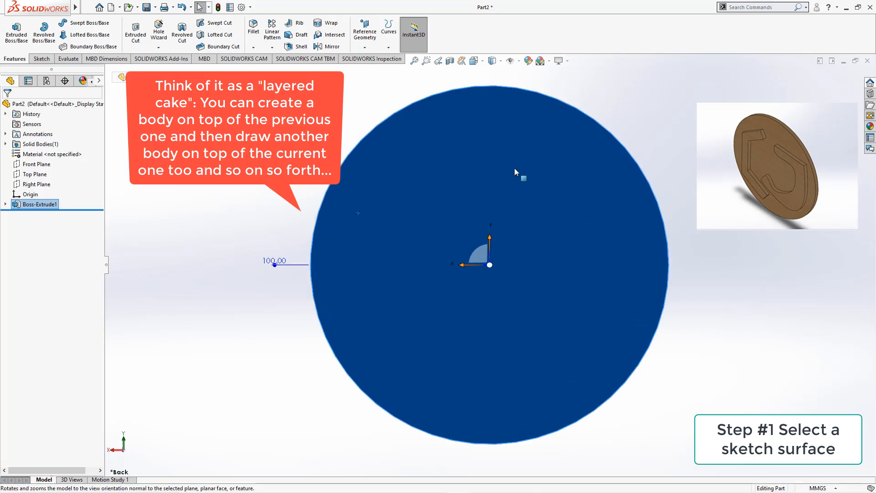
left_click(422, 192)
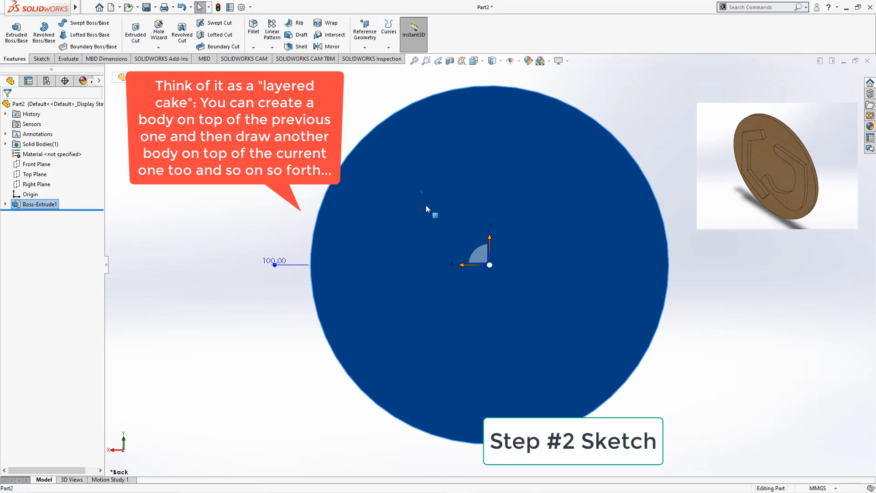
left_click(287, 187)
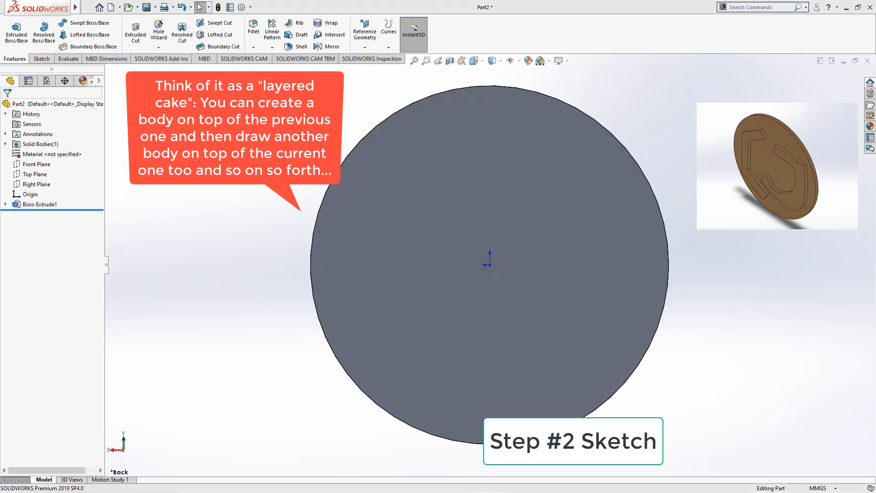
left_click(42, 59)
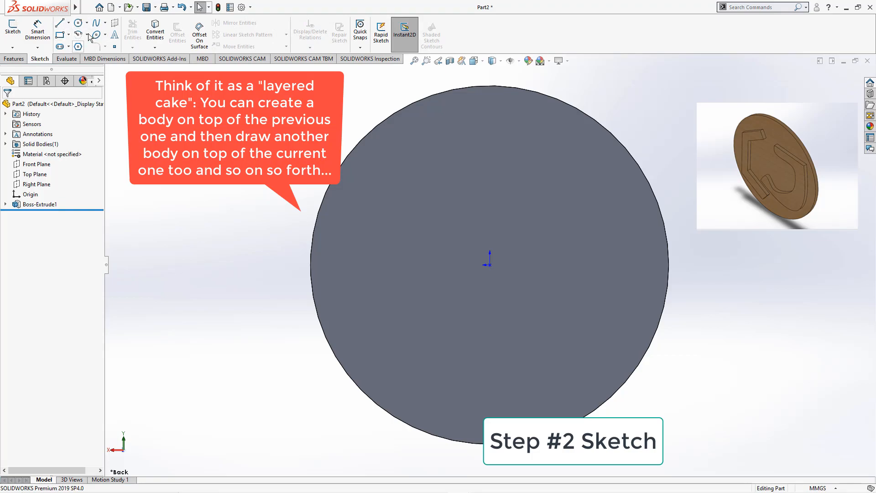
left_click(61, 24)
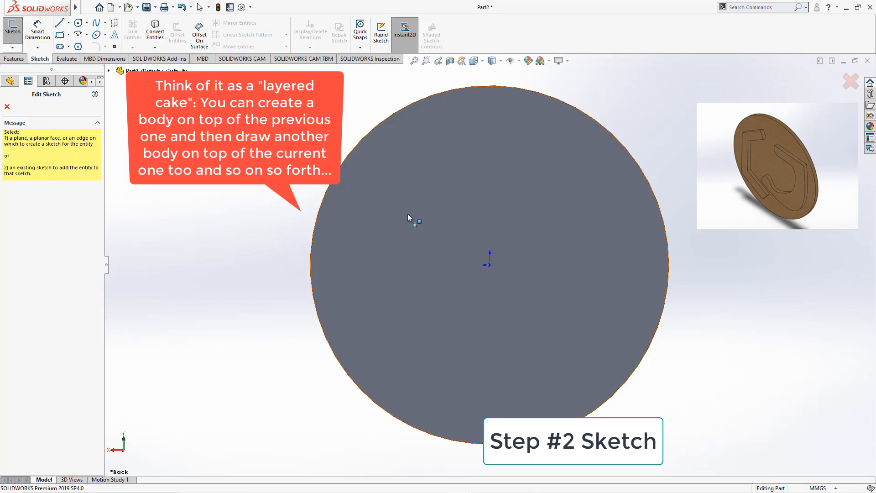
left_click(382, 188)
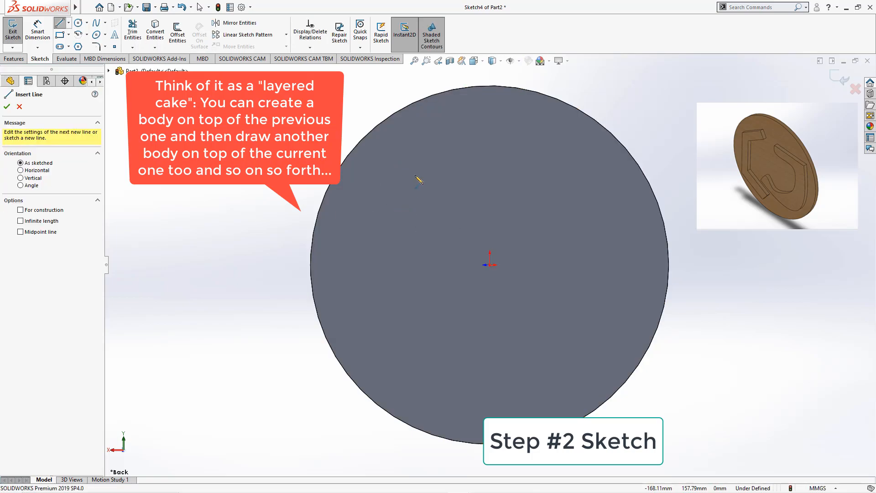
Draw a closed, bent bar-shaped outline of connected line segments on the disc's front face.
left_click(447, 163)
left_click(364, 179)
left_click(348, 315)
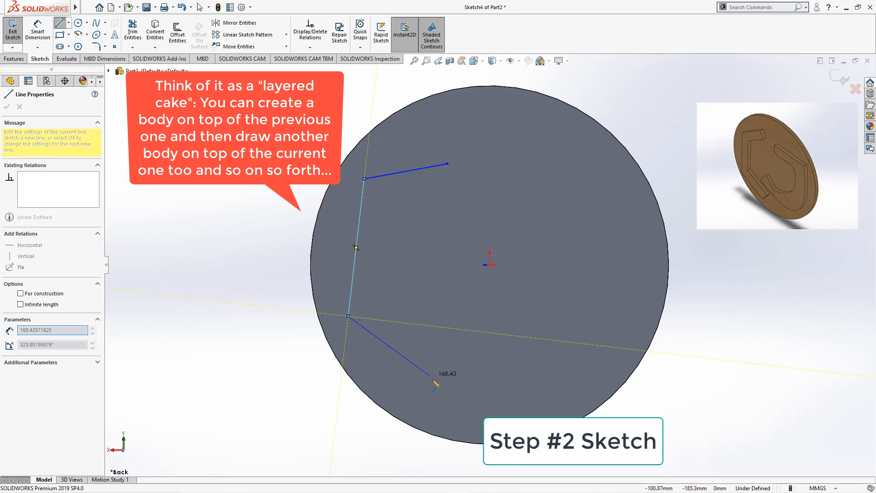
left_click(433, 402)
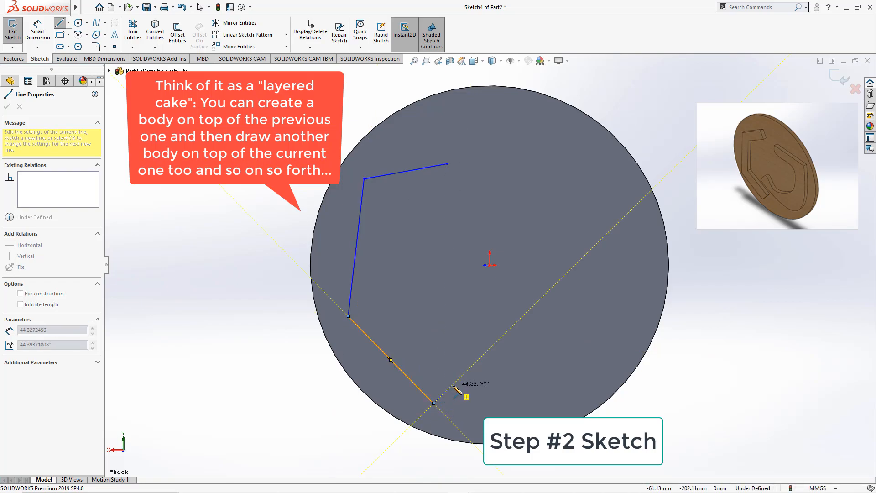
left_click(453, 385)
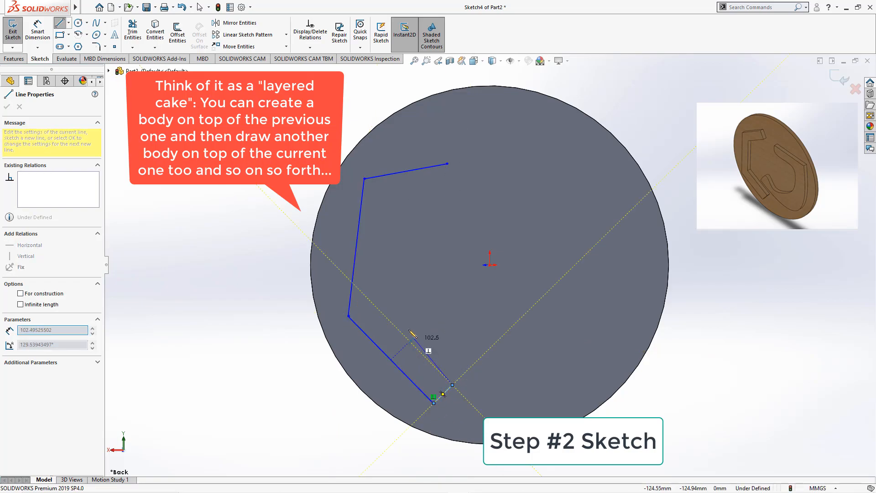
left_click(378, 309)
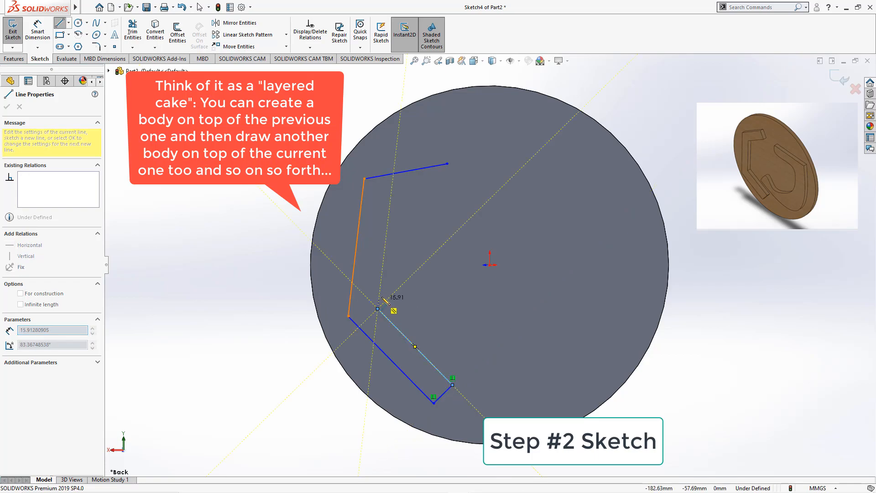
left_click(390, 200)
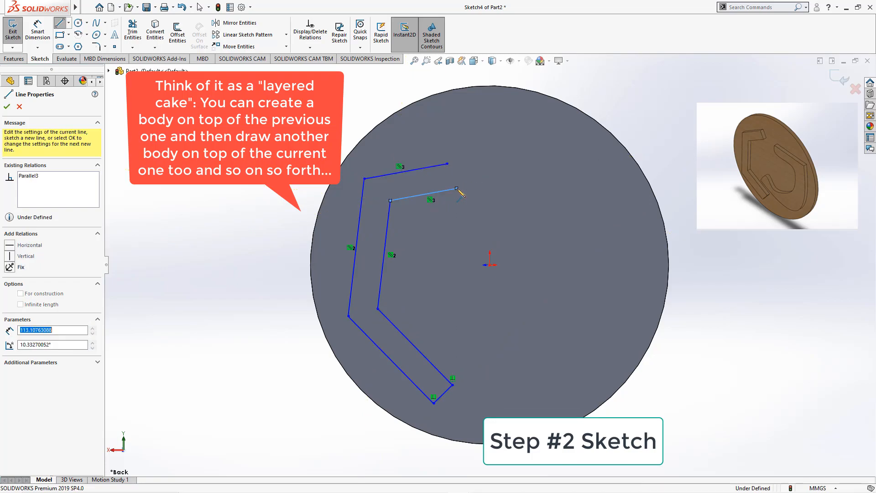
left_click(457, 188)
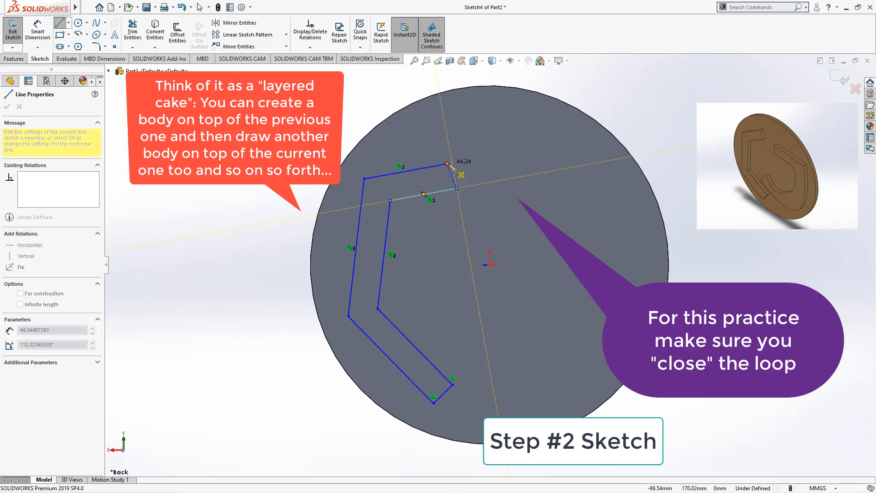
left_click(447, 163)
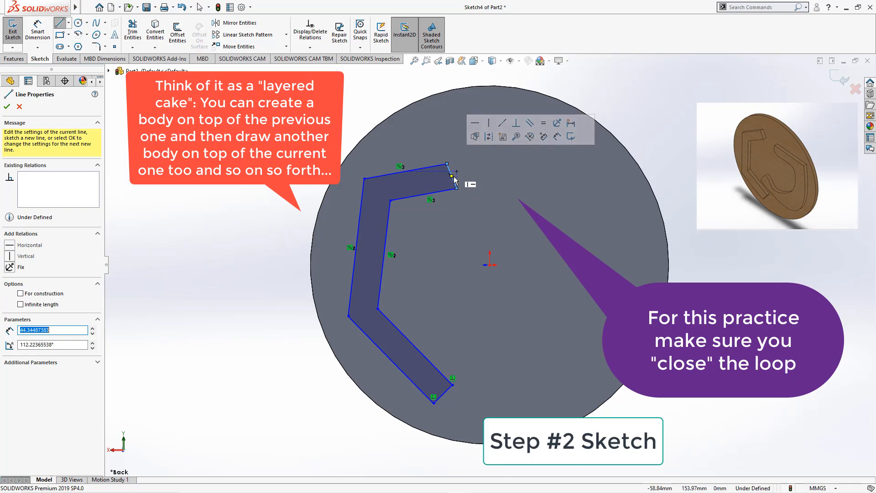
left_click(6, 107)
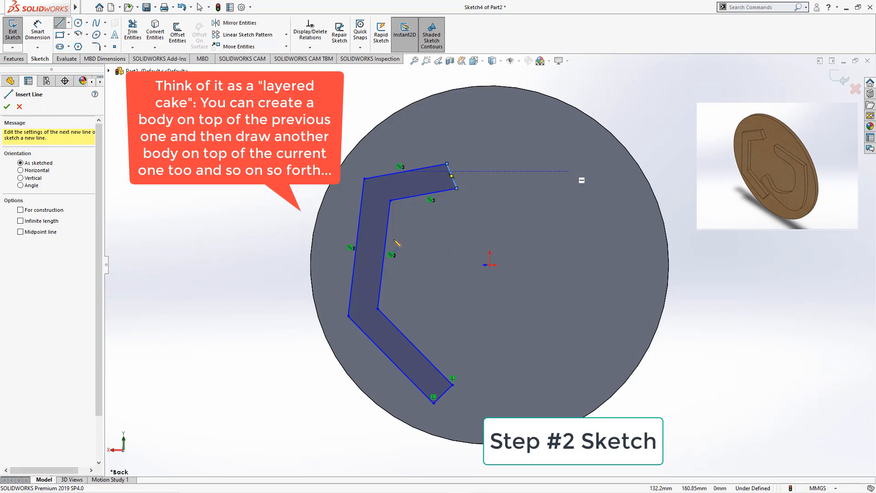
Draw a closed, hook-shaped spline loop beside the bar outline on the disc's face with the Spline tool.
left_click(96, 24)
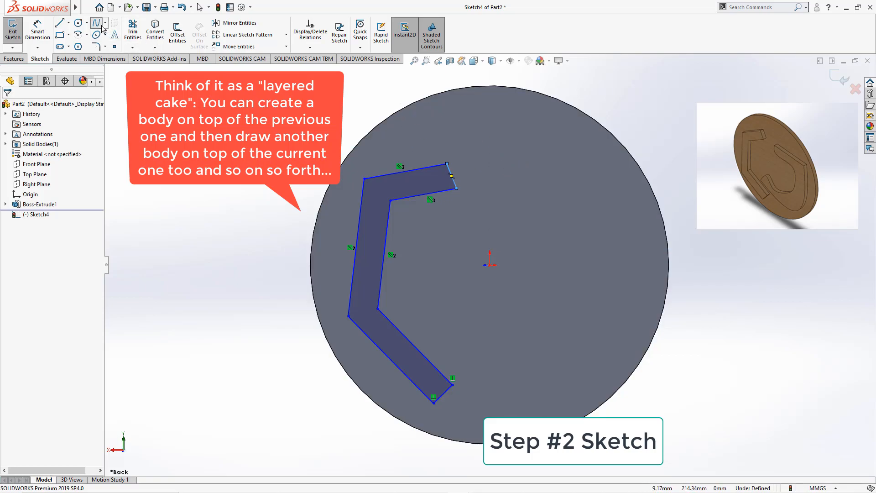
left_click(508, 165)
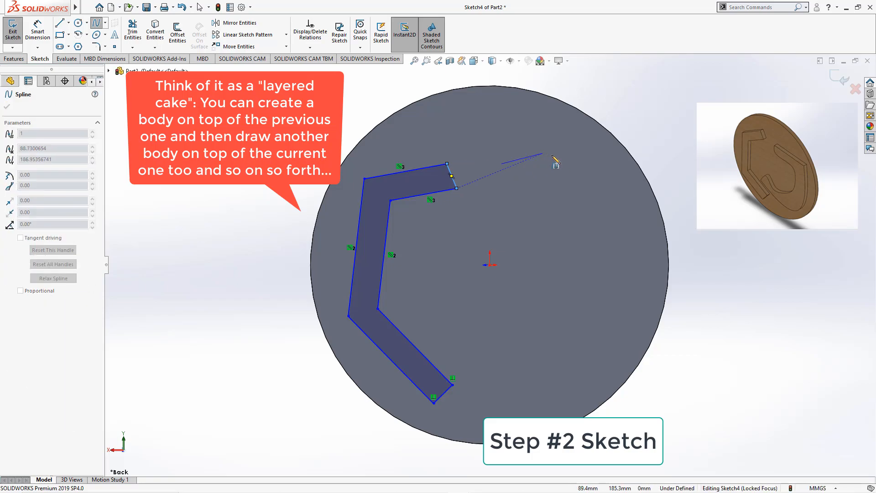
left_click(529, 155)
left_click(558, 158)
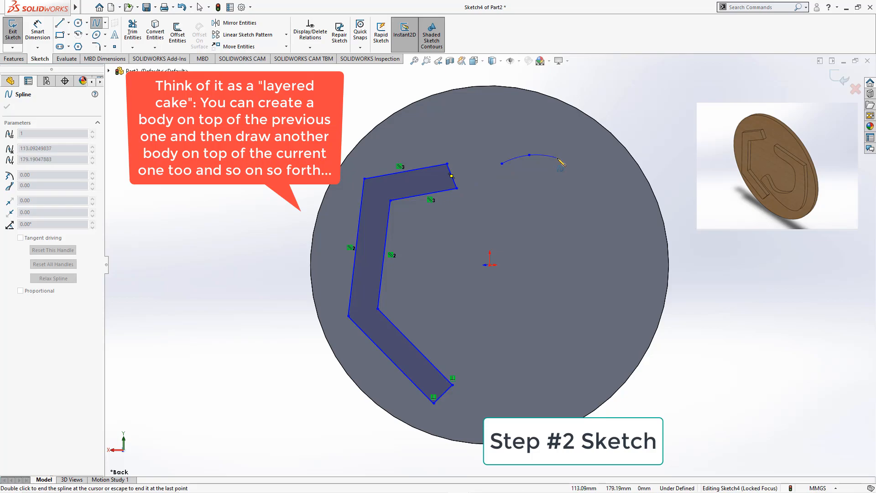
left_click(579, 176)
left_click(590, 201)
left_click(592, 316)
left_click(586, 328)
left_click(554, 346)
left_click(533, 348)
left_click(509, 347)
left_click(494, 328)
left_click(497, 309)
left_click(507, 309)
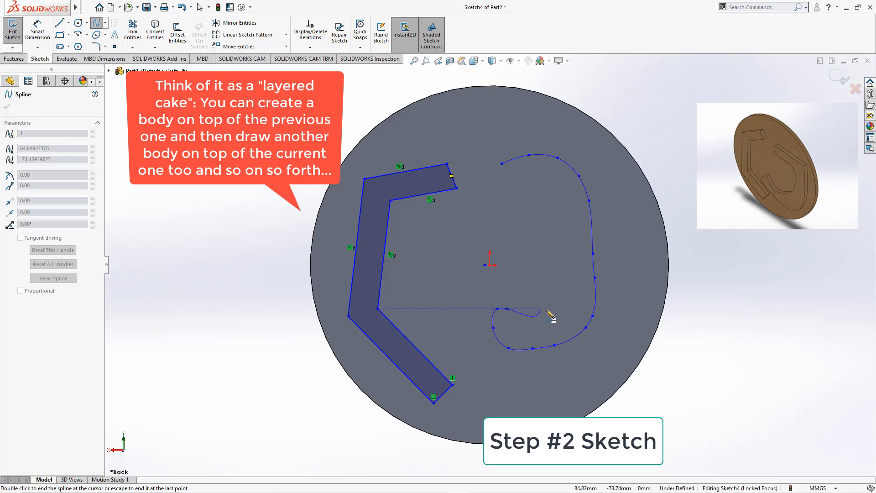
left_click(546, 327)
left_click(565, 277)
left_click(562, 230)
left_click(555, 192)
left_click(535, 189)
left_click(499, 194)
left_click(472, 183)
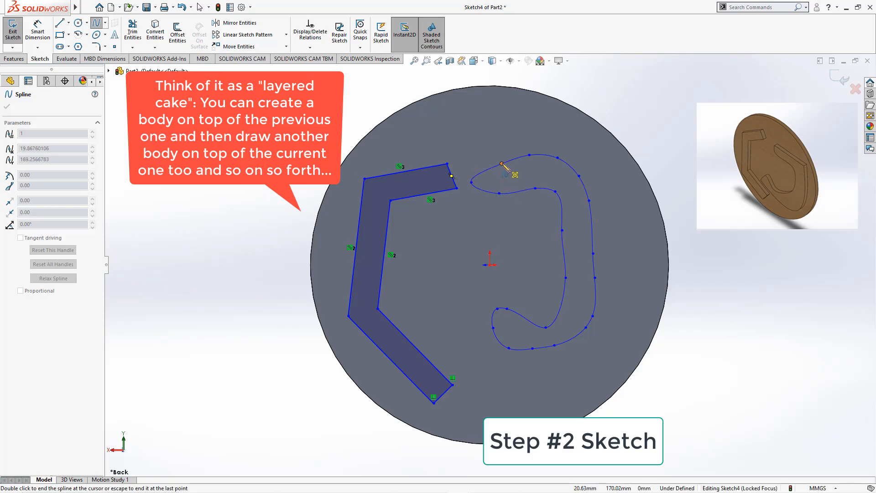
left_click(502, 164)
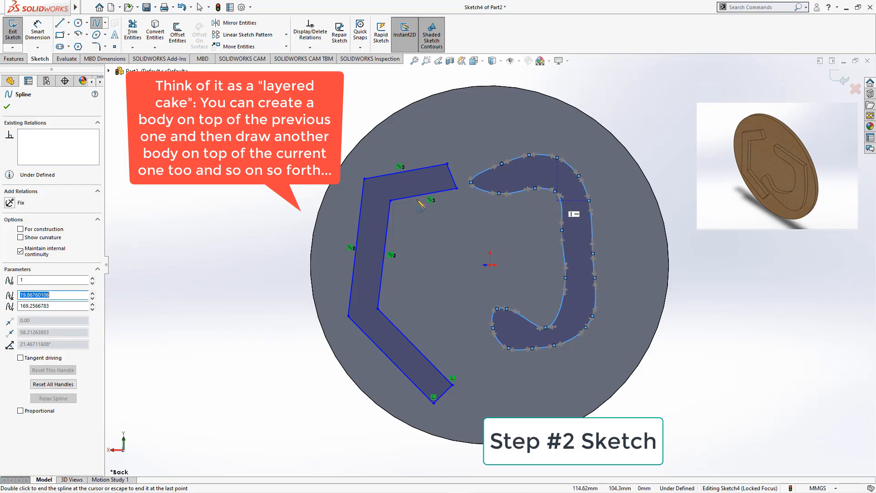
left_click(5, 107)
key("Escape")
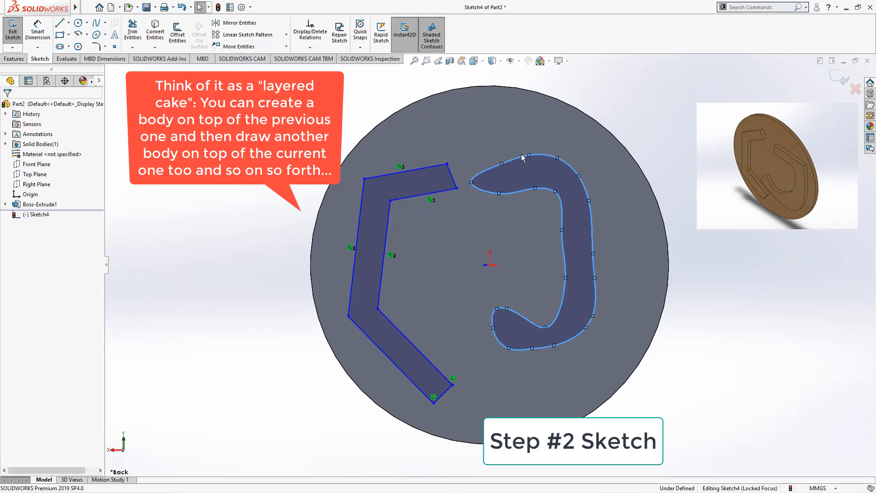
Exit the sketch and extrude both closed profiles with Extruded Boss/Base to a depth of 53 mm.
left_click(839, 78)
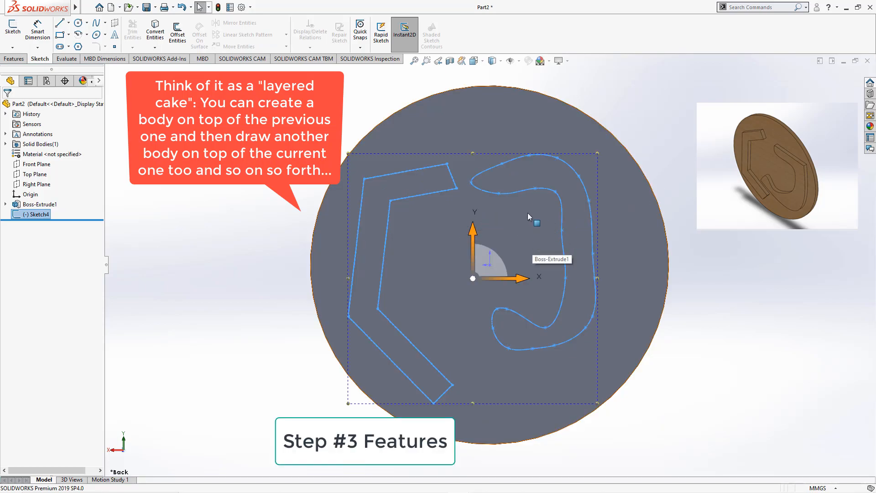
mouse_move(546, 217)
middle_mouse_down()
mouse_move(483, 269)
mouse_move(653, 206)
mouse_move(593, 226)
mouse_move(647, 210)
mouse_move(594, 228)
mouse_move(552, 260)
mouse_move(625, 205)
mouse_move(511, 200)
mouse_move(443, 211)
mouse_move(616, 205)
mouse_move(577, 195)
mouse_move(630, 200)
mouse_move(511, 215)
mouse_move(461, 232)
mouse_move(486, 238)
middle_mouse_up()
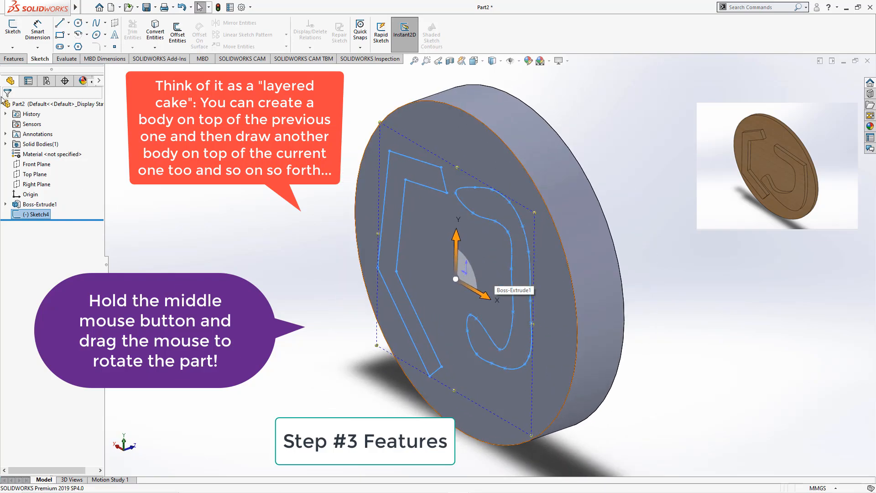
left_click(13, 59)
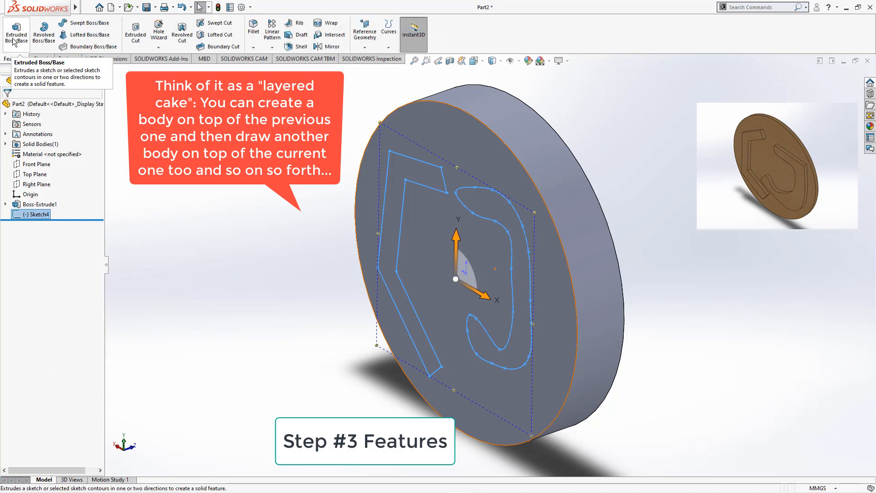
left_click(14, 40)
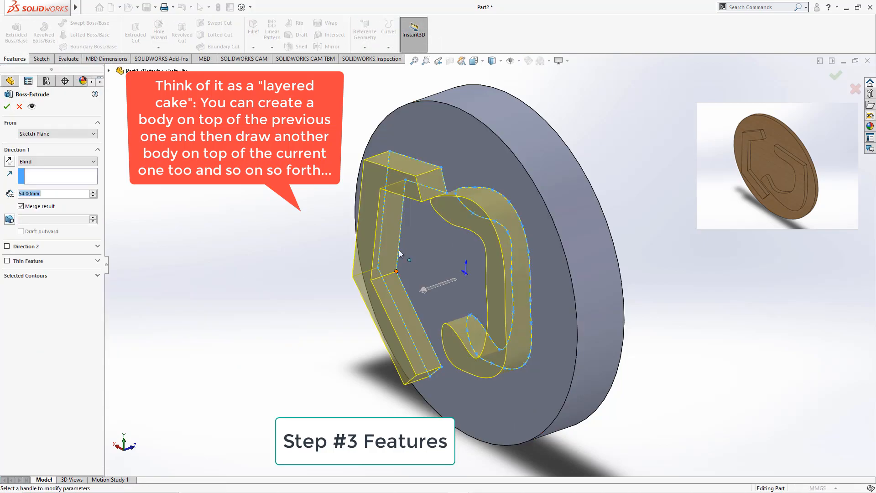
mouse_move(423, 294)
left_mouse_down()
mouse_move(379, 297)
mouse_move(450, 292)
mouse_move(441, 294)
left_mouse_up()
left_click(7, 107)
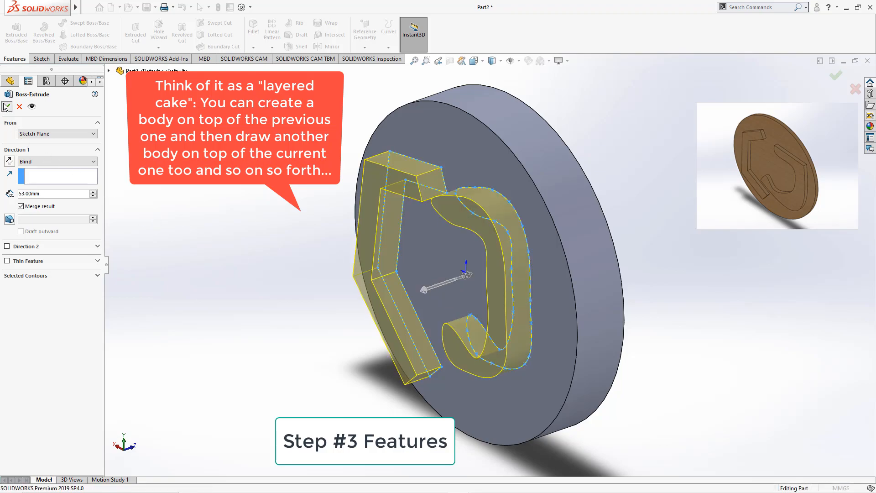
left_click(641, 149)
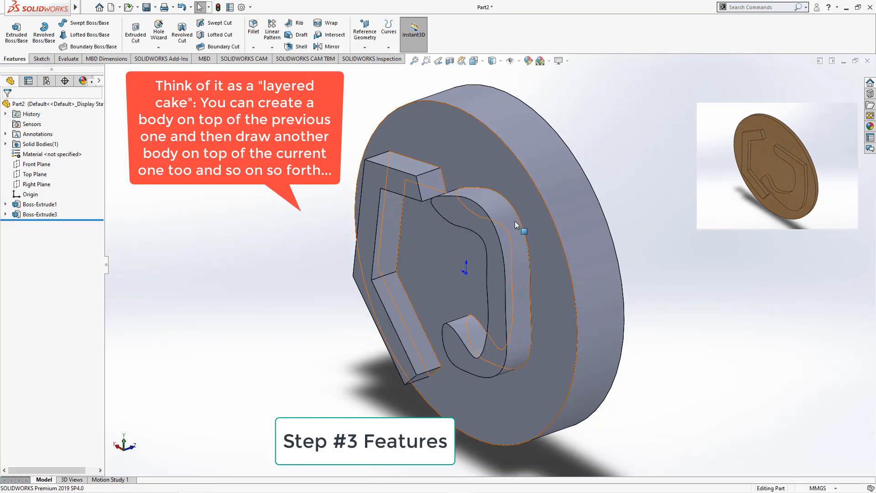